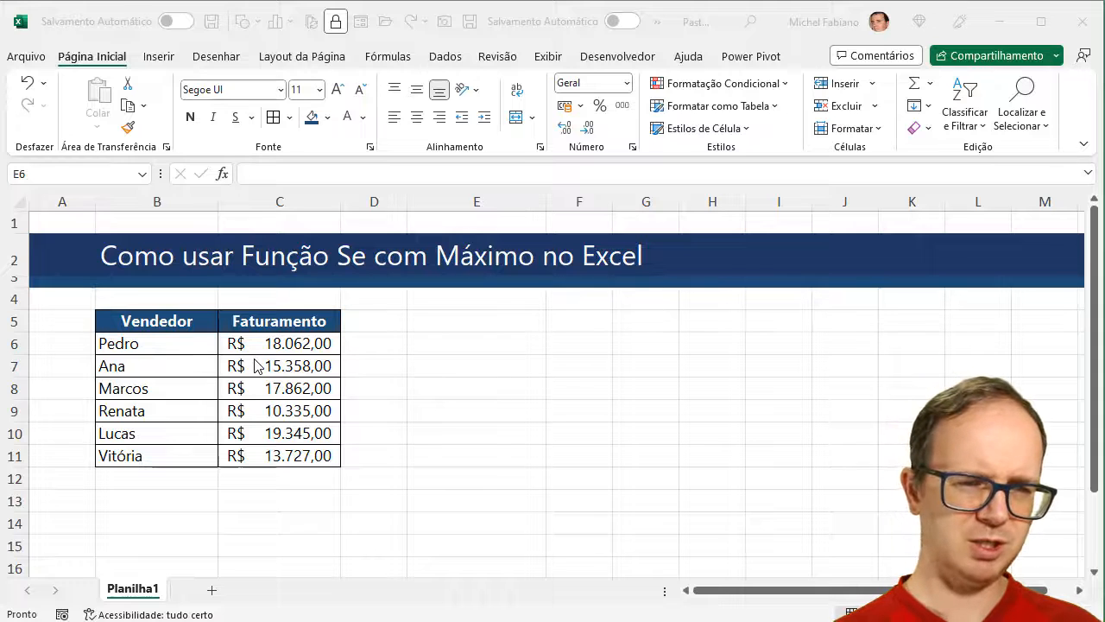
- Enter the header "Aux" in cell D5, beside the Faturamento column
left_click(373, 325)
key("F2")
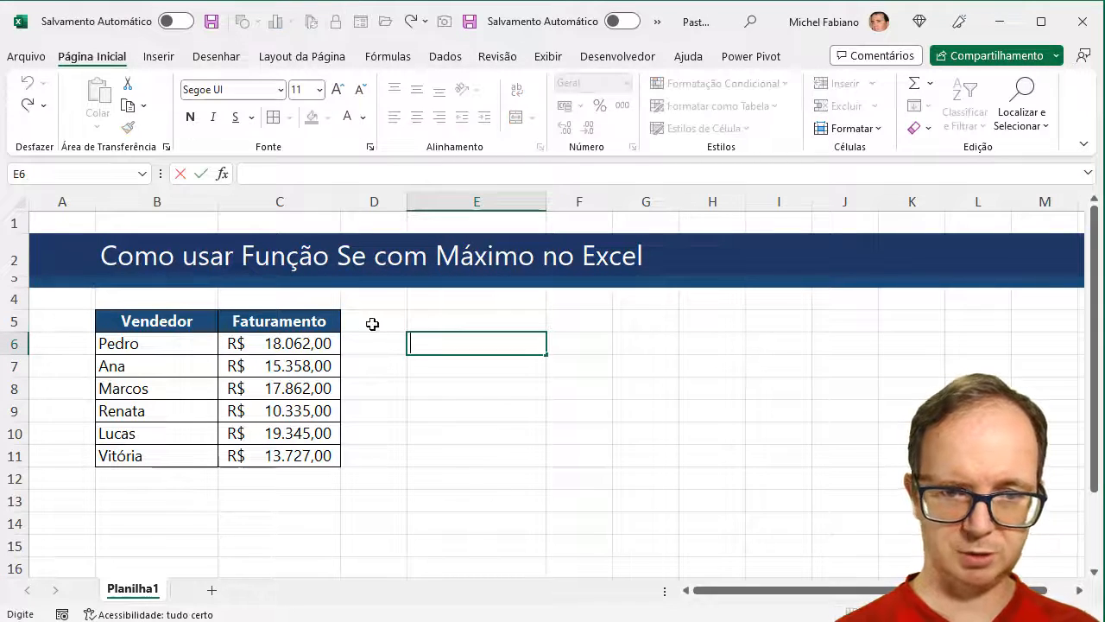
left_click(373, 323)
type("Aux")
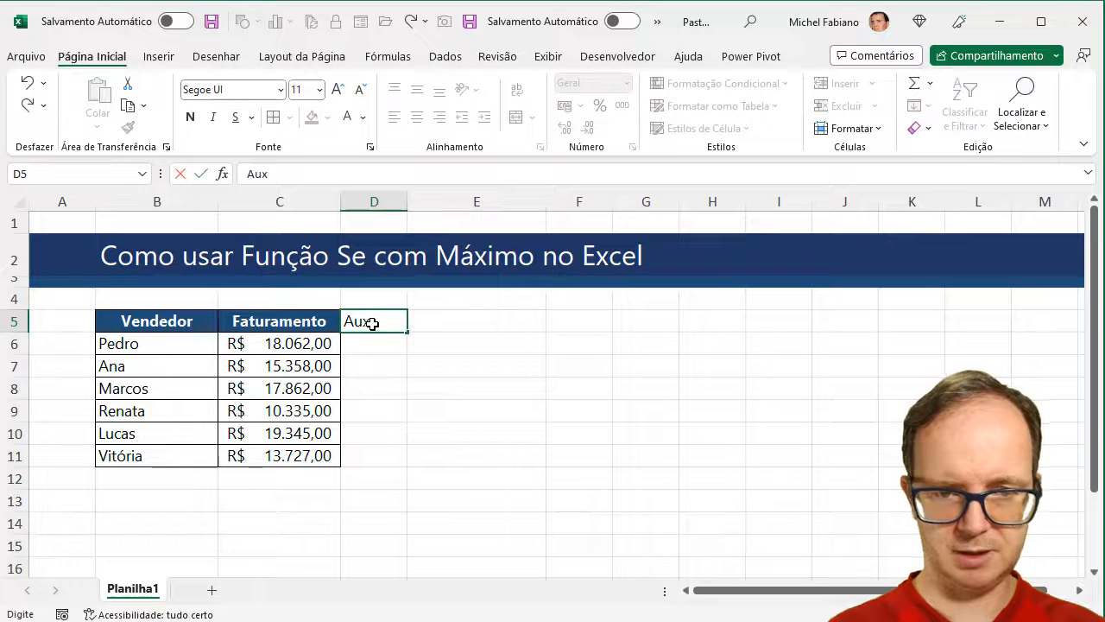
key("Return")
- Begin a SE formula in D6 whose logical test is C6=MÁXIMO($C$6:$C$11), with the range locked as absolute
type("=se(")
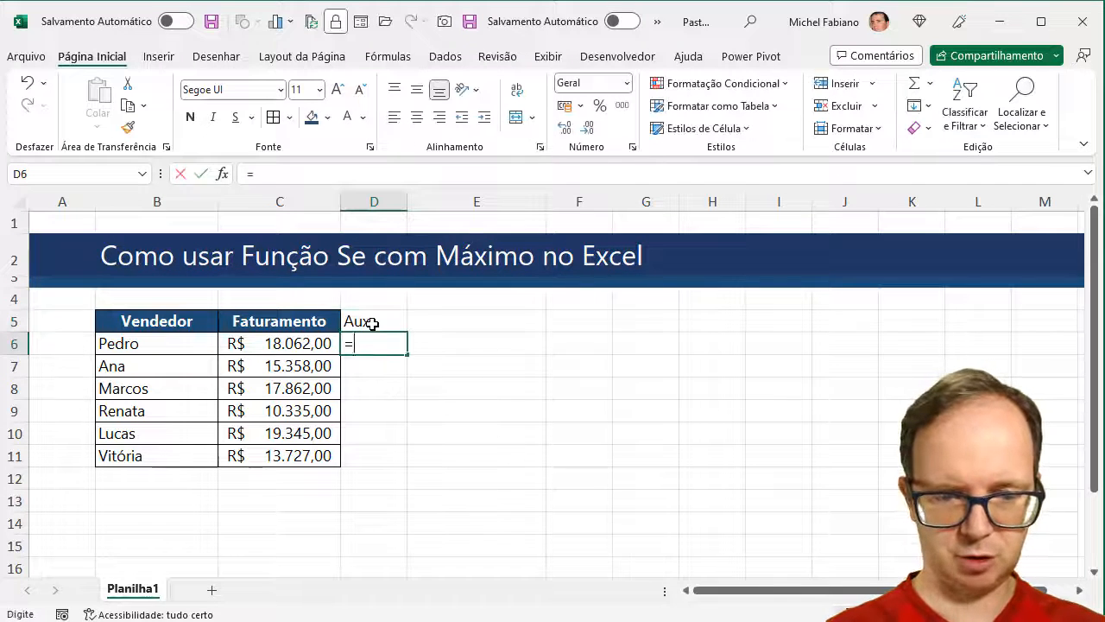
left_click(291, 343)
type("=máximo(")
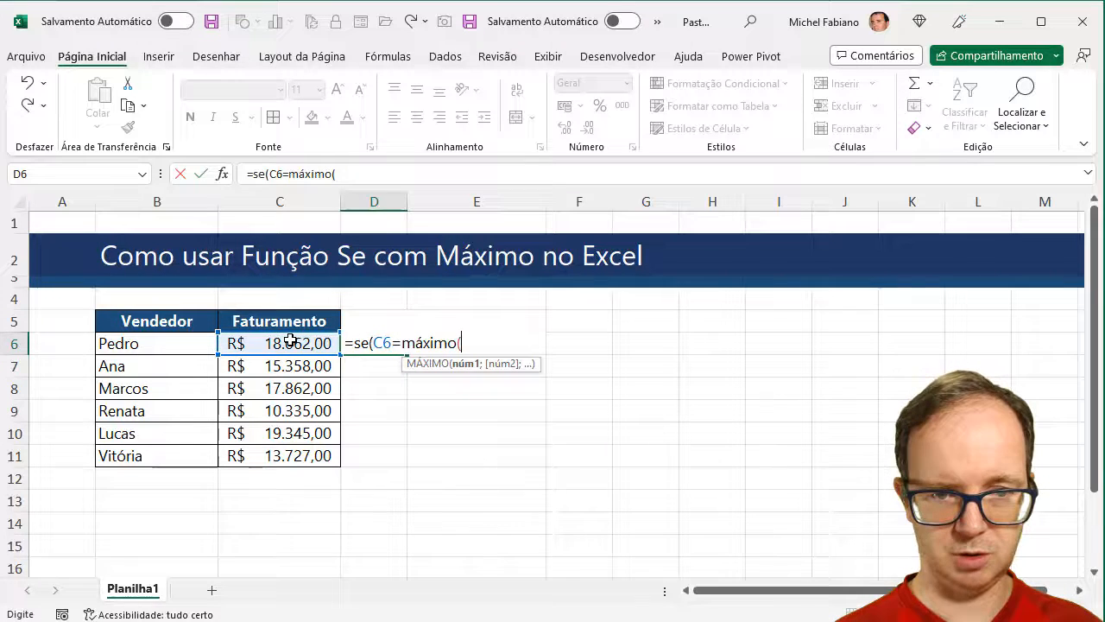
left_click_drag(291, 341, 291, 455)
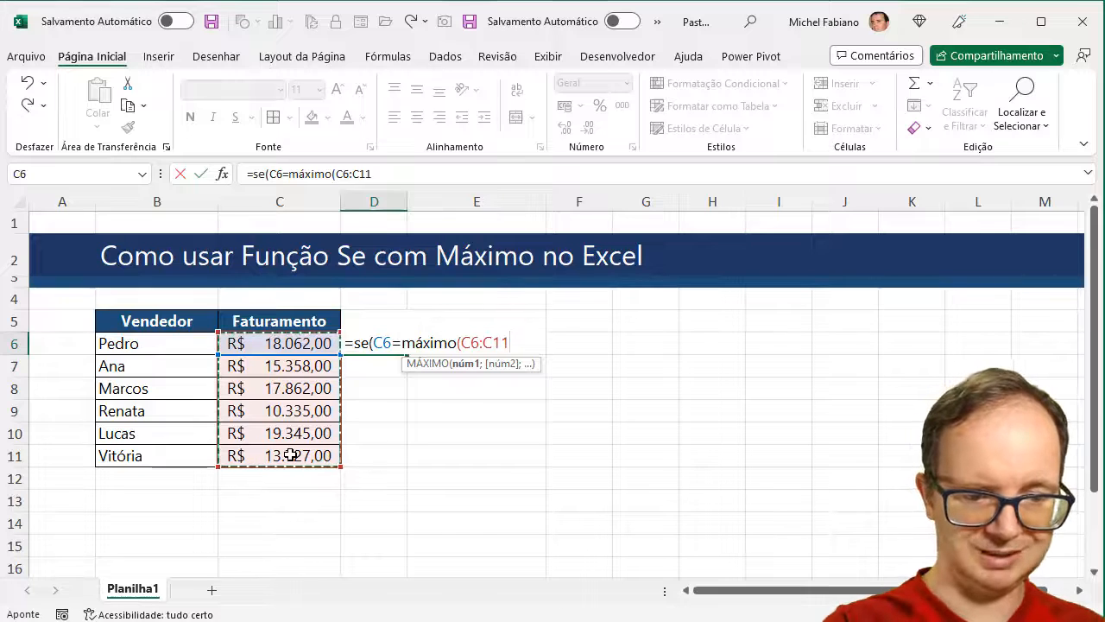
key("F4")
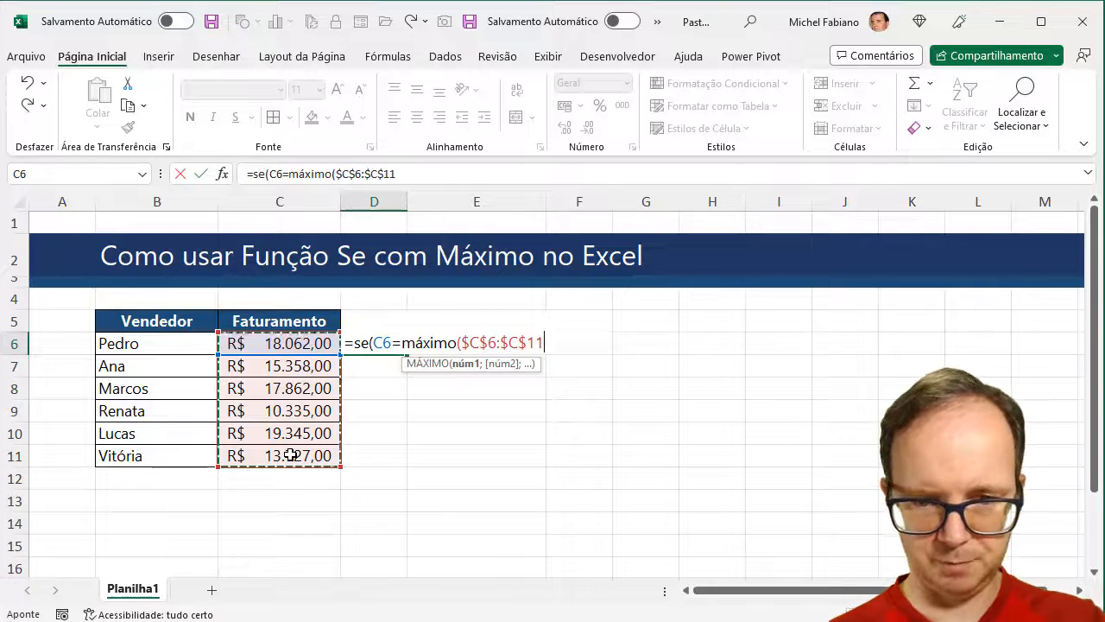
type(");")
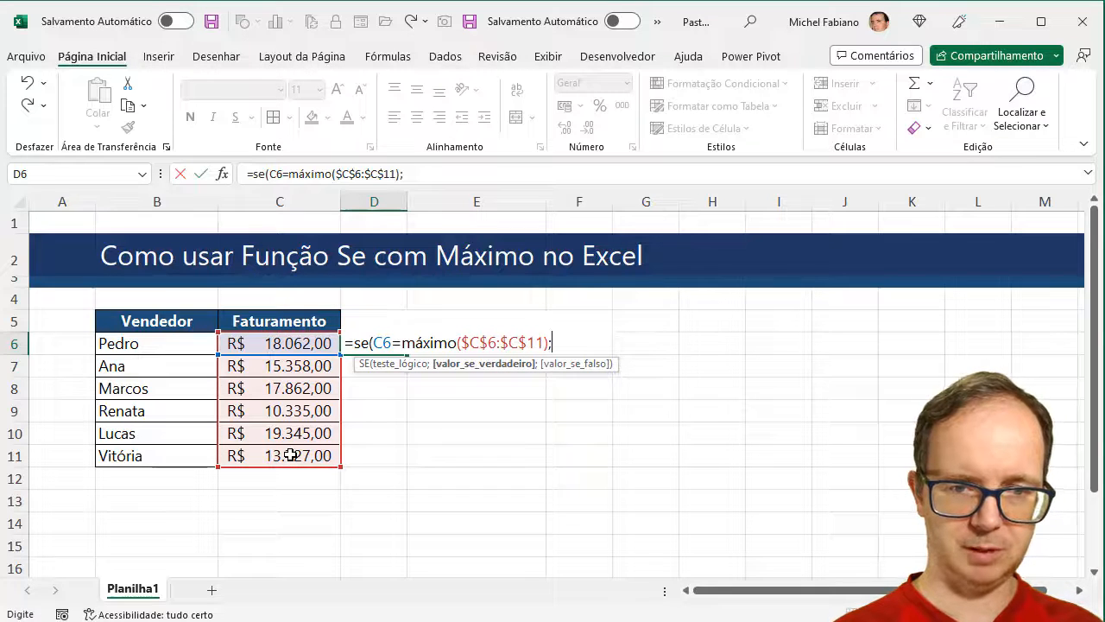
- Complete the D6 formula to return C6 when true and NÃO.DISP() when false, and fill it down to D11
left_click(321, 344)
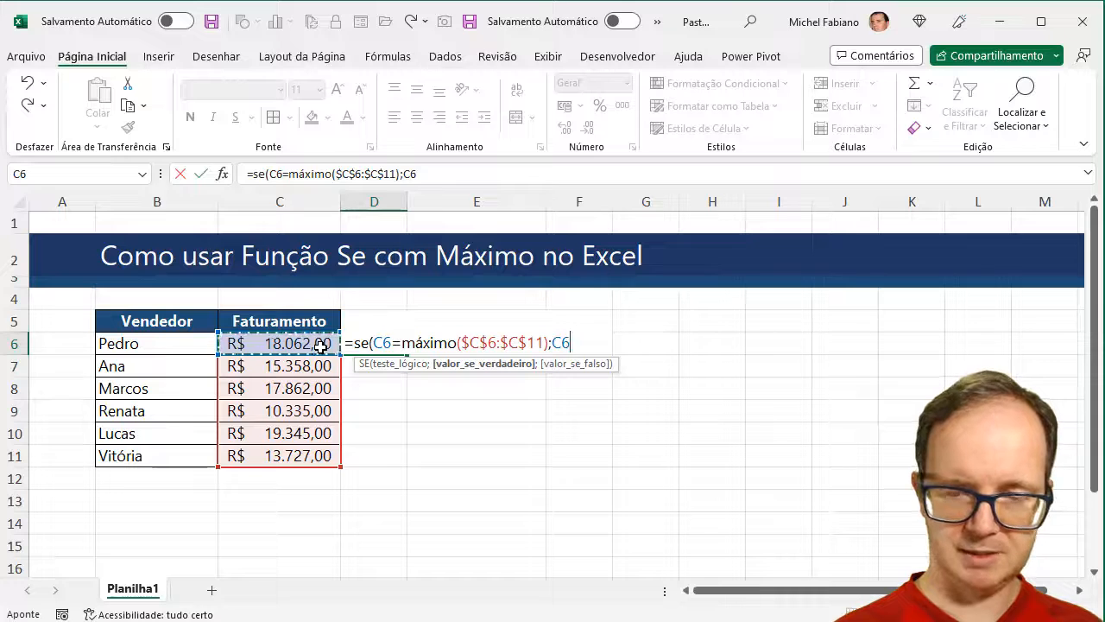
type(";\"")
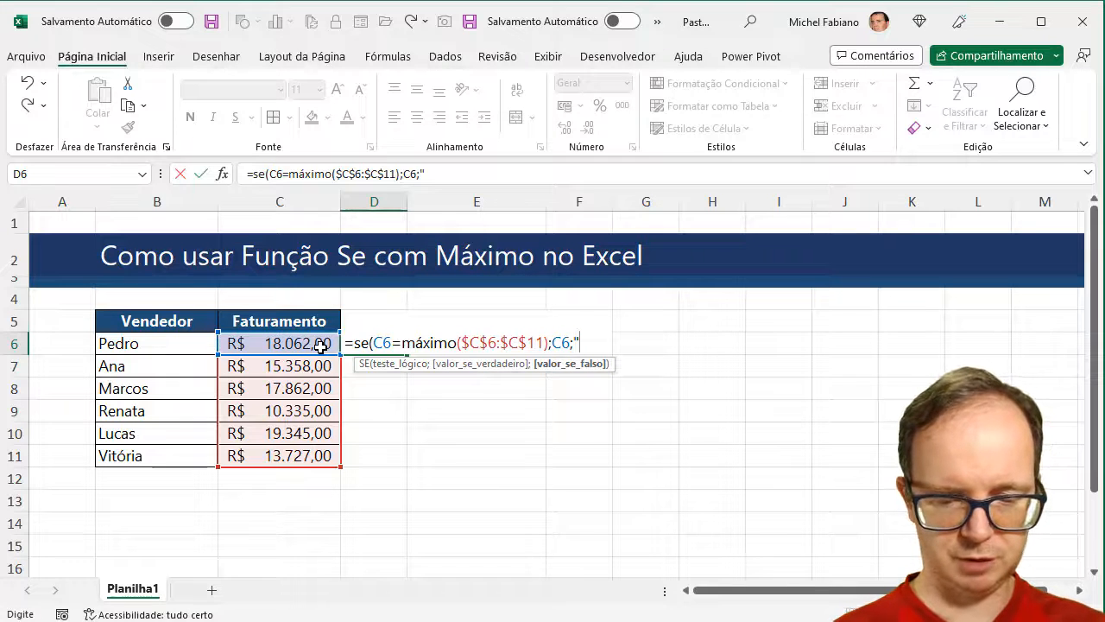
key("BackSpace")
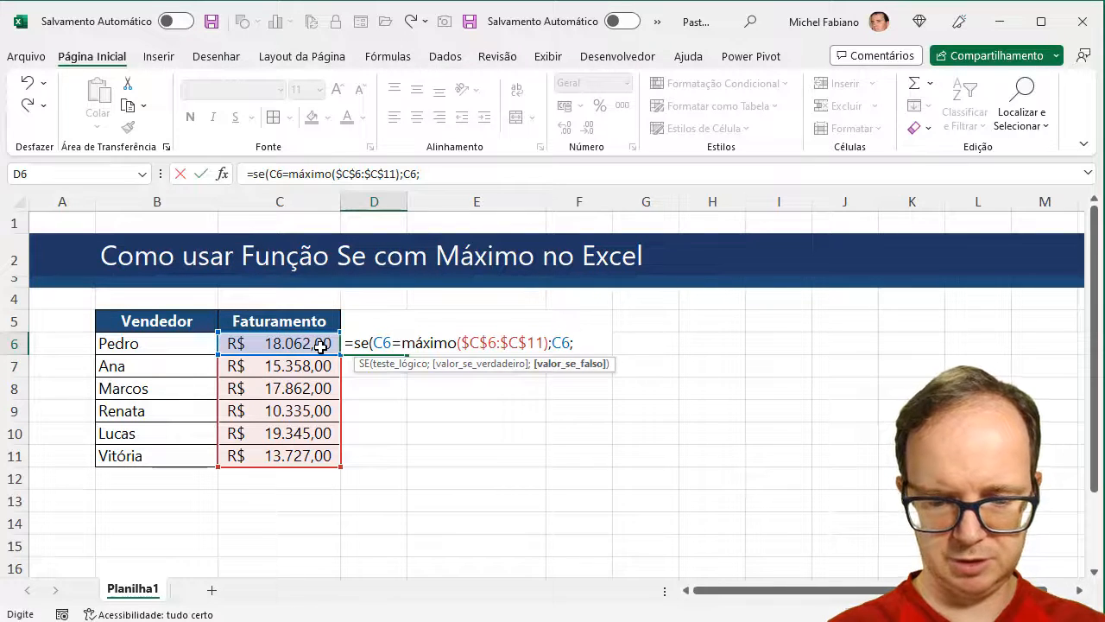
type("não.d")
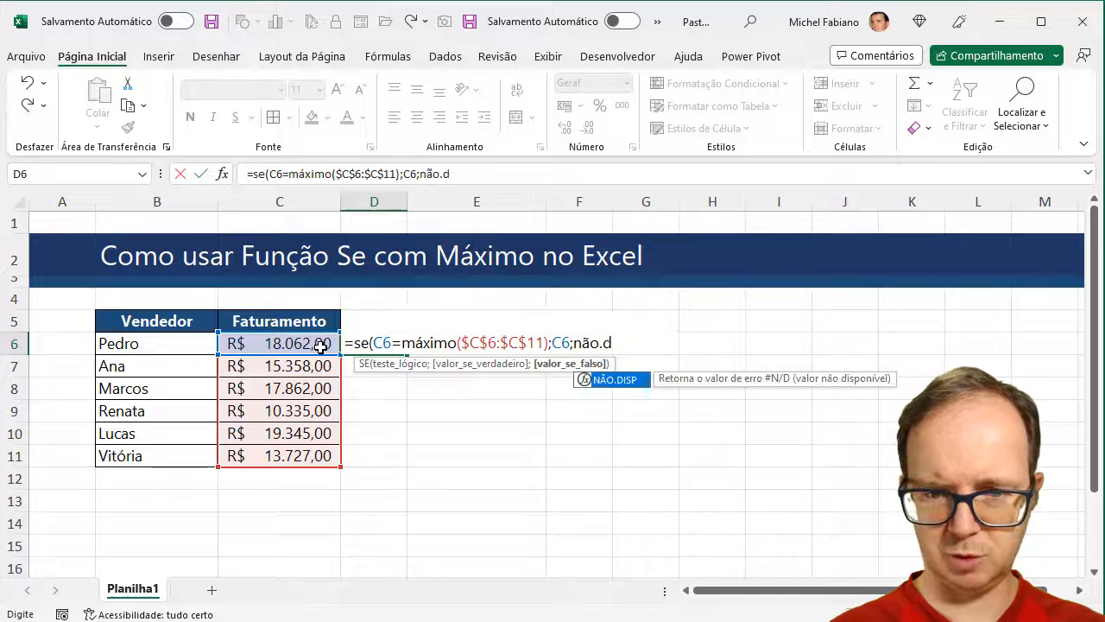
double_click(598, 384)
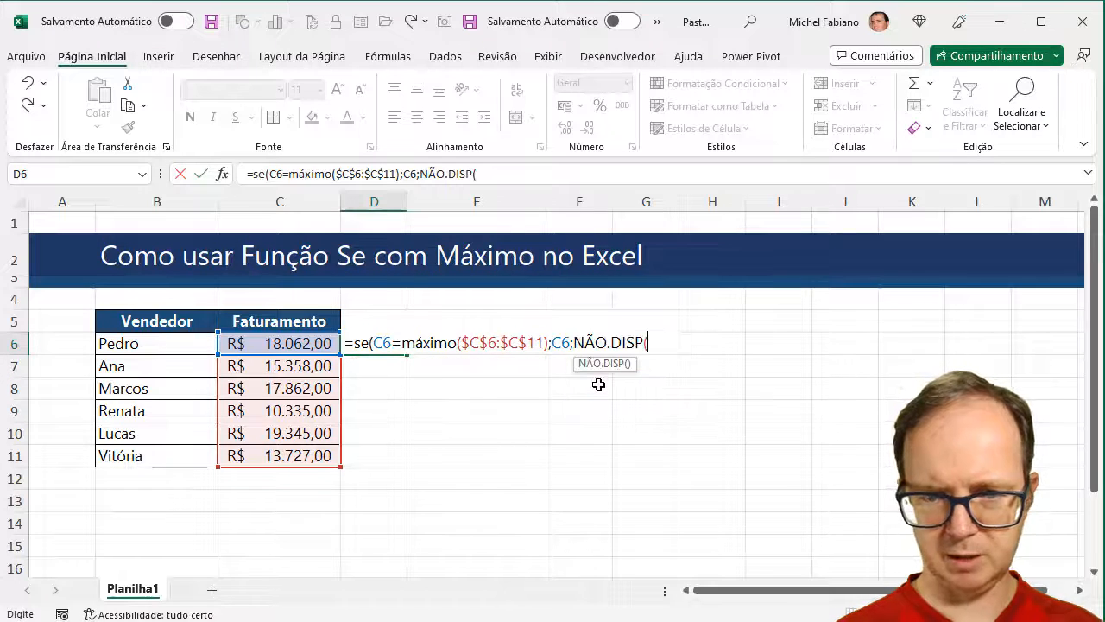
type("))")
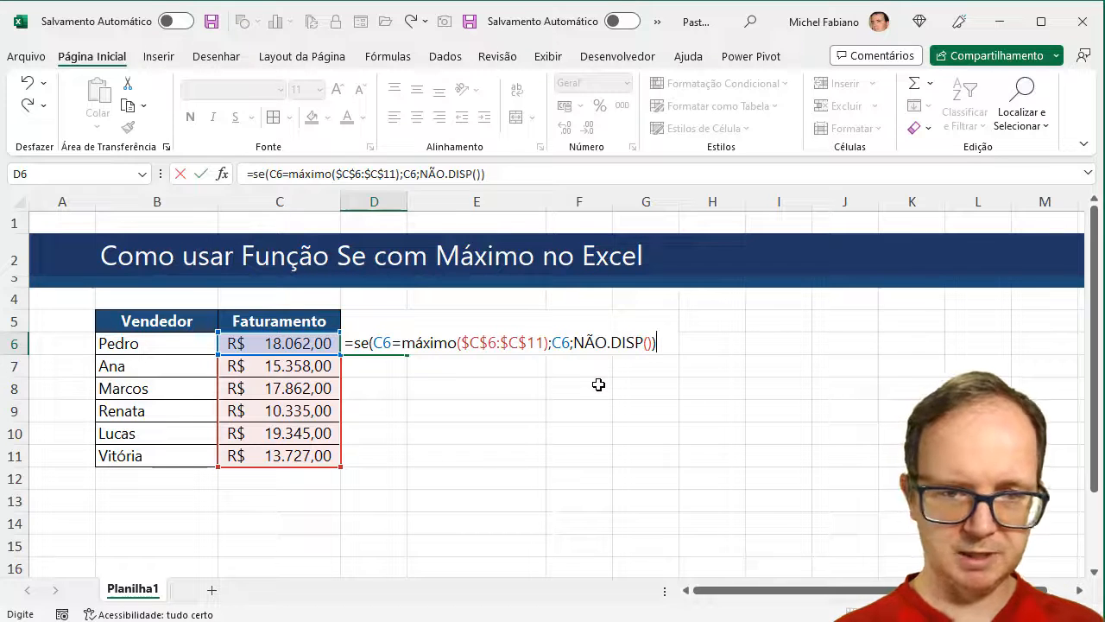
key("Return")
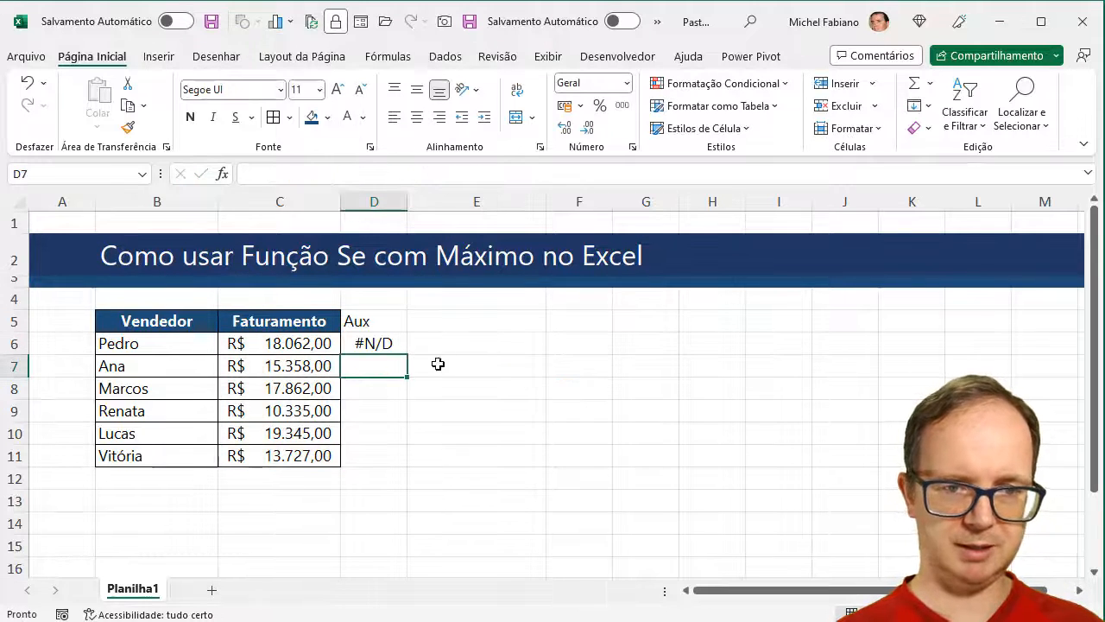
left_click(378, 337)
left_click_drag(407, 356, 410, 461)
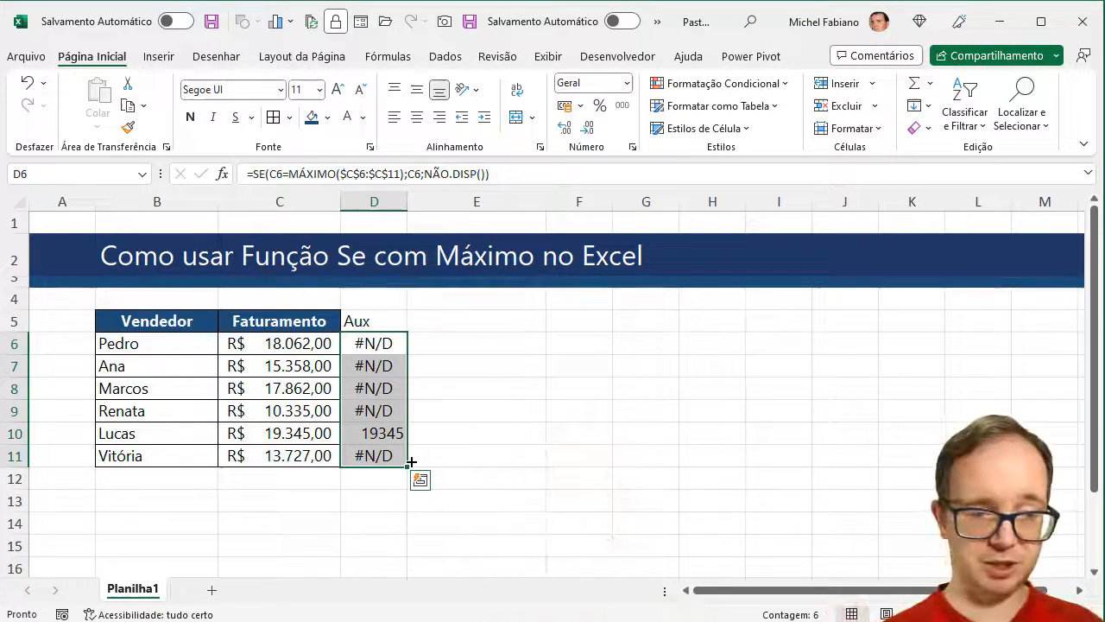
- Insert a 2D clustered column chart from B5:D11 and place it beside the table, starting around column E
left_click(177, 320)
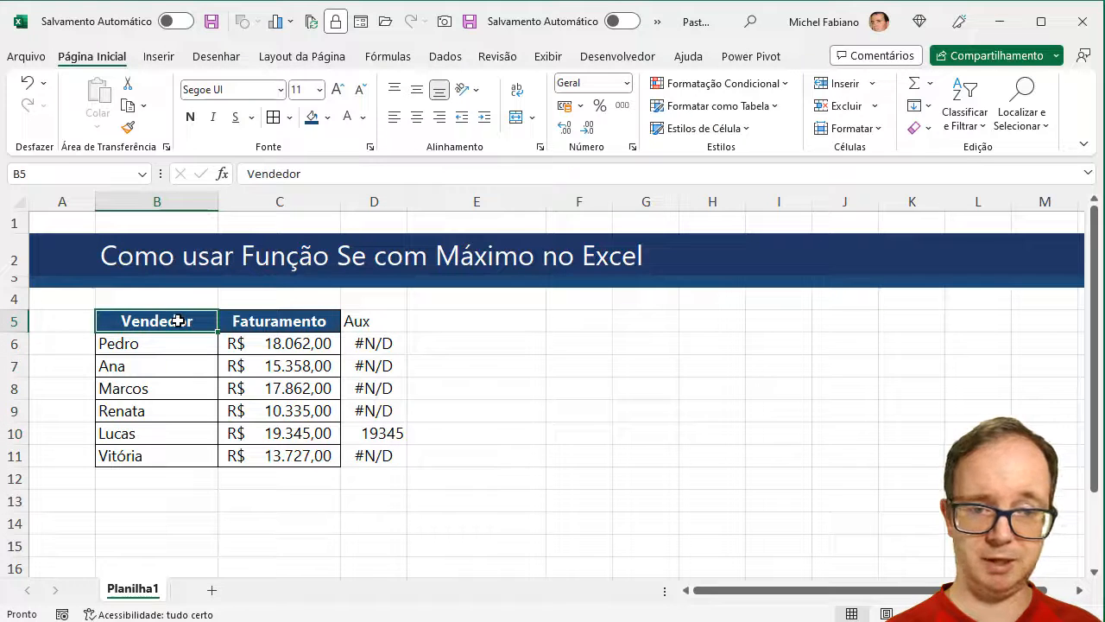
left_click_drag(177, 320, 365, 454)
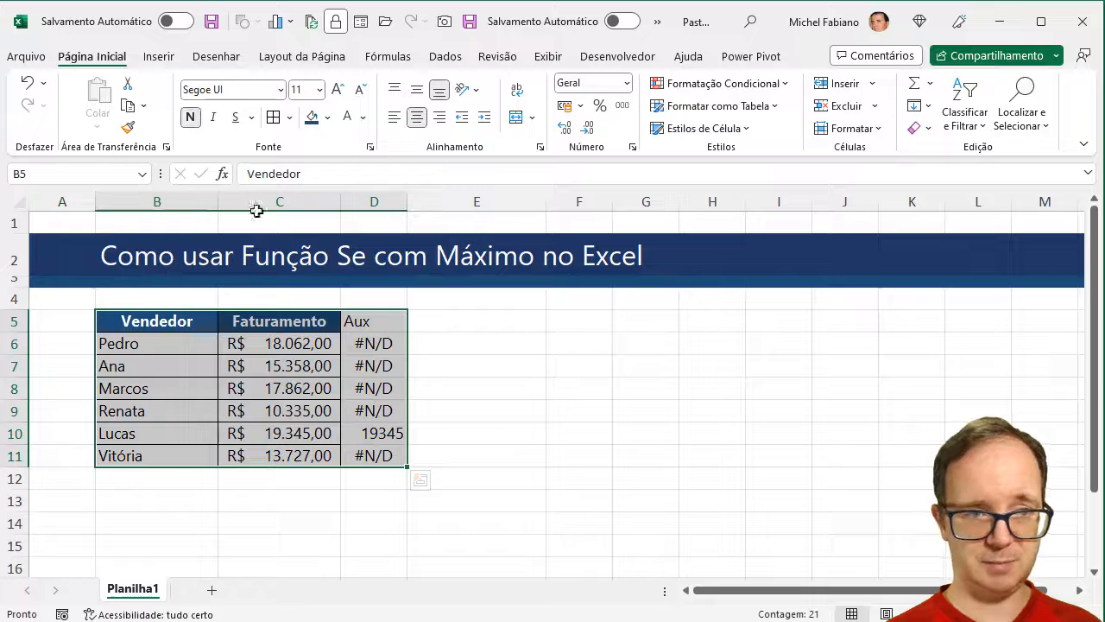
left_click(159, 57)
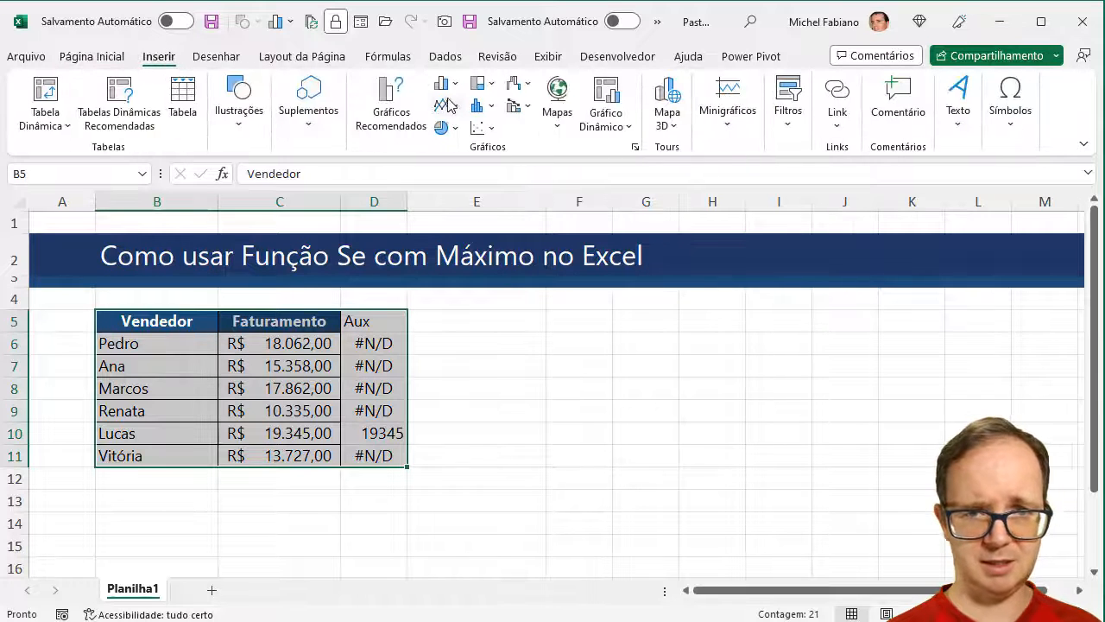
left_click(442, 83)
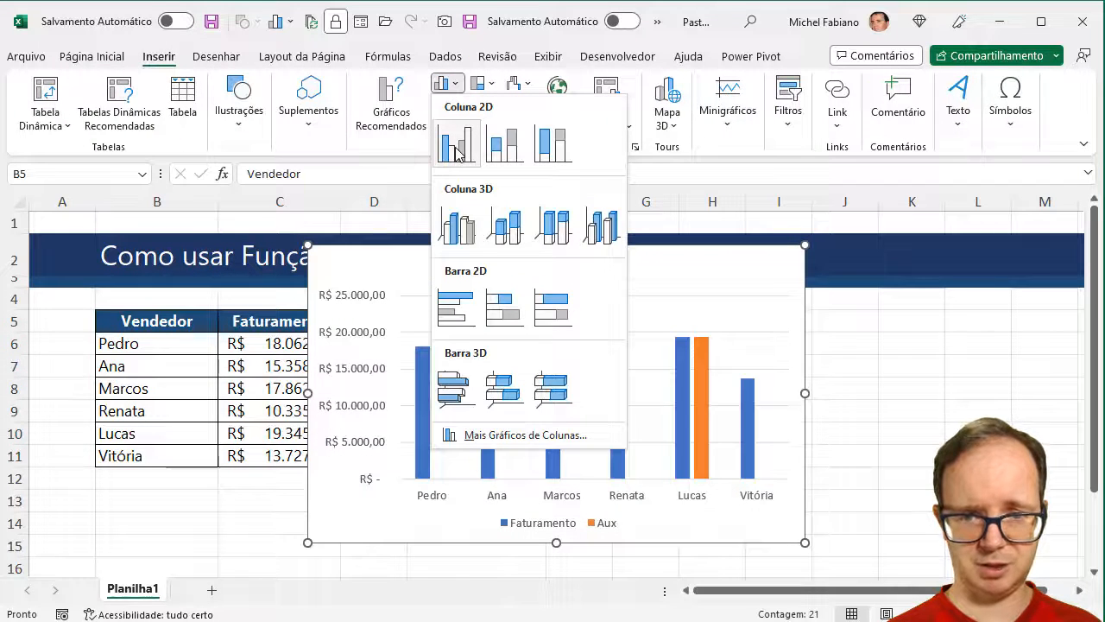
left_click(458, 154)
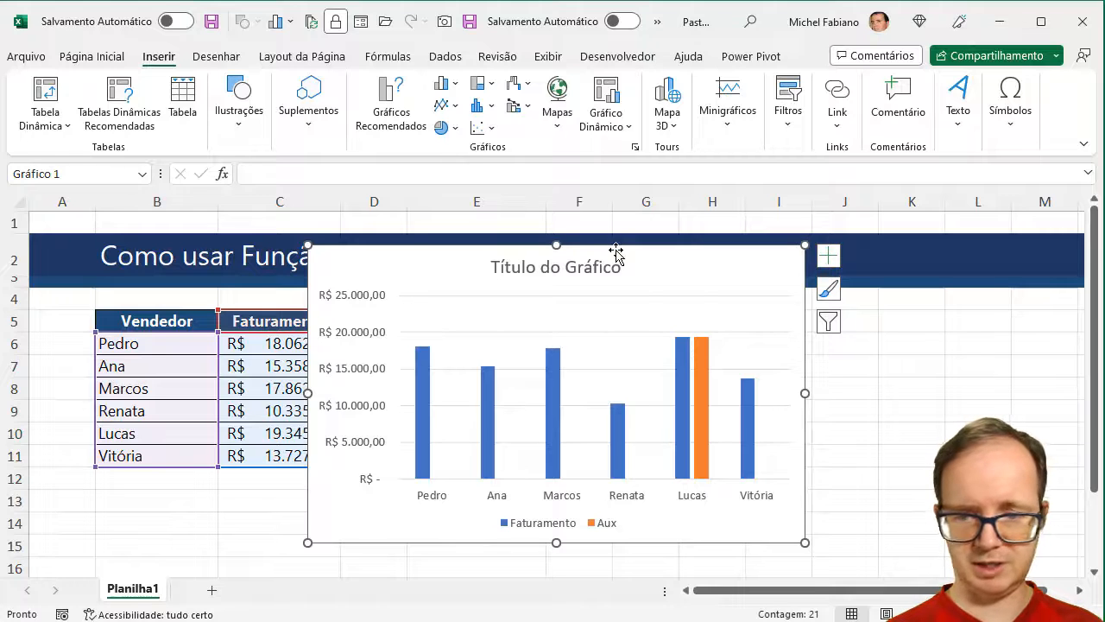
scroll(556, 392, "down", 3)
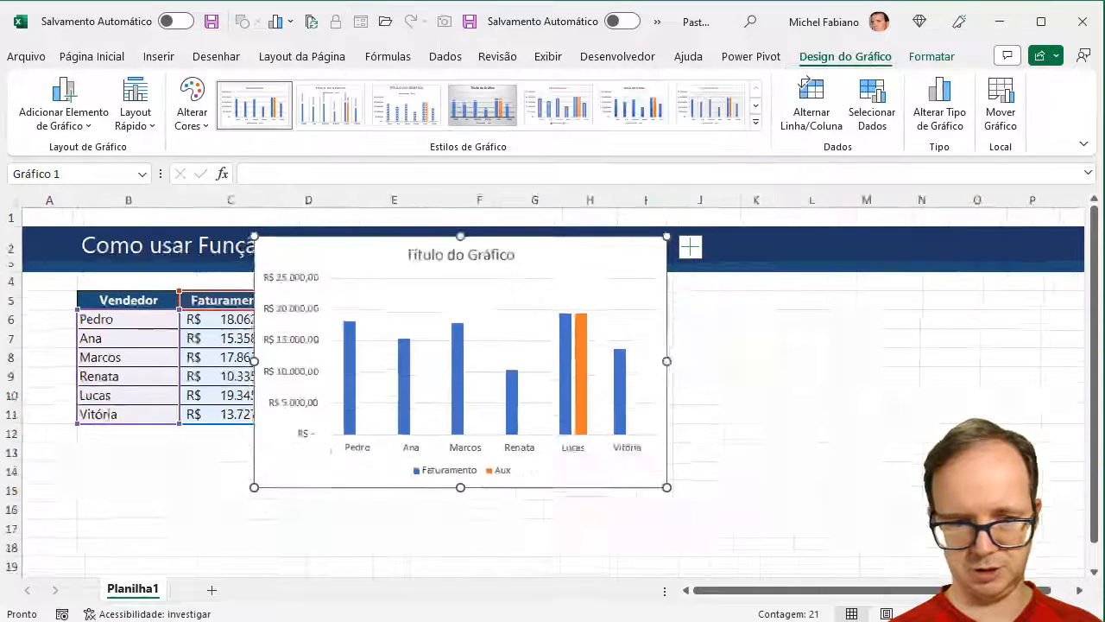
left_click_drag(557, 456, 671, 506)
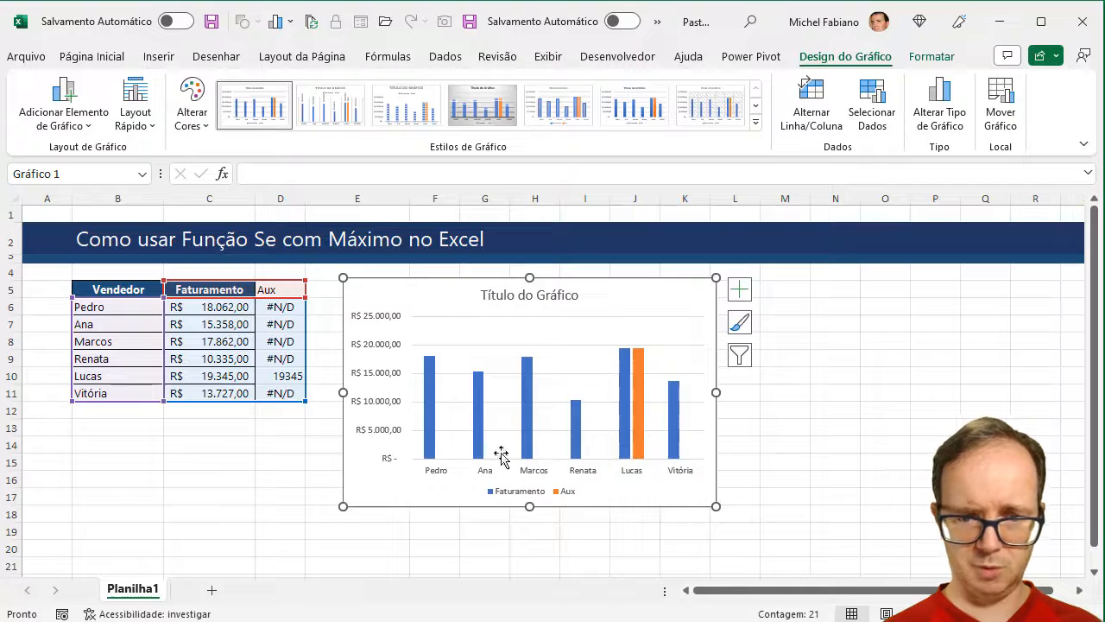
- Plot the chart's Aux series on the secondary axis (Eixo Secundário)
mouse_move(429, 401)
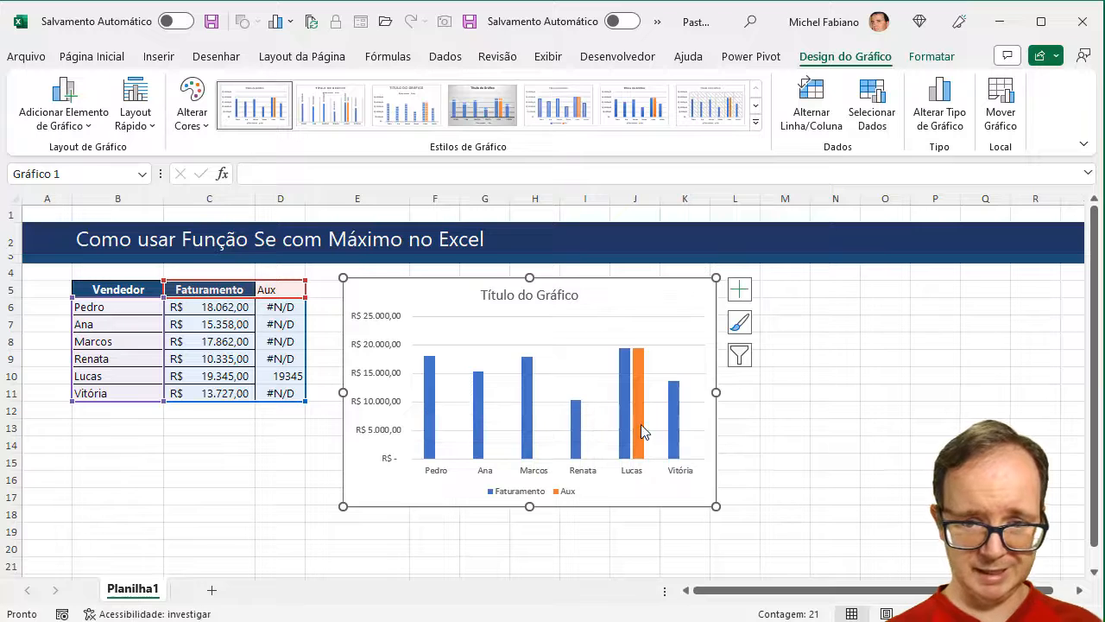
mouse_move(642, 425)
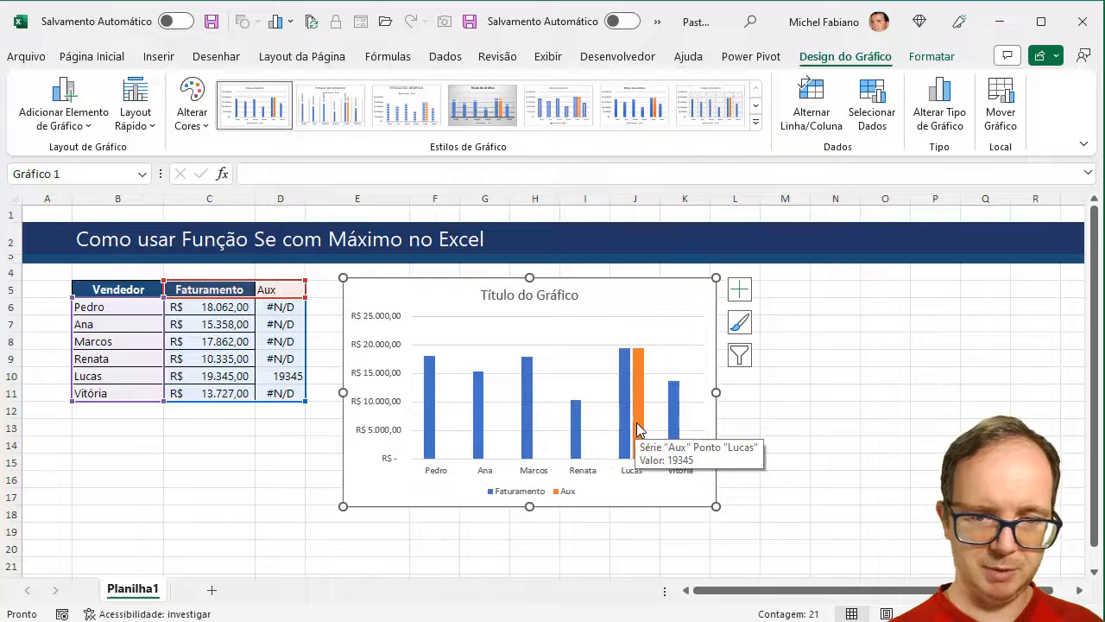
left_click(639, 429)
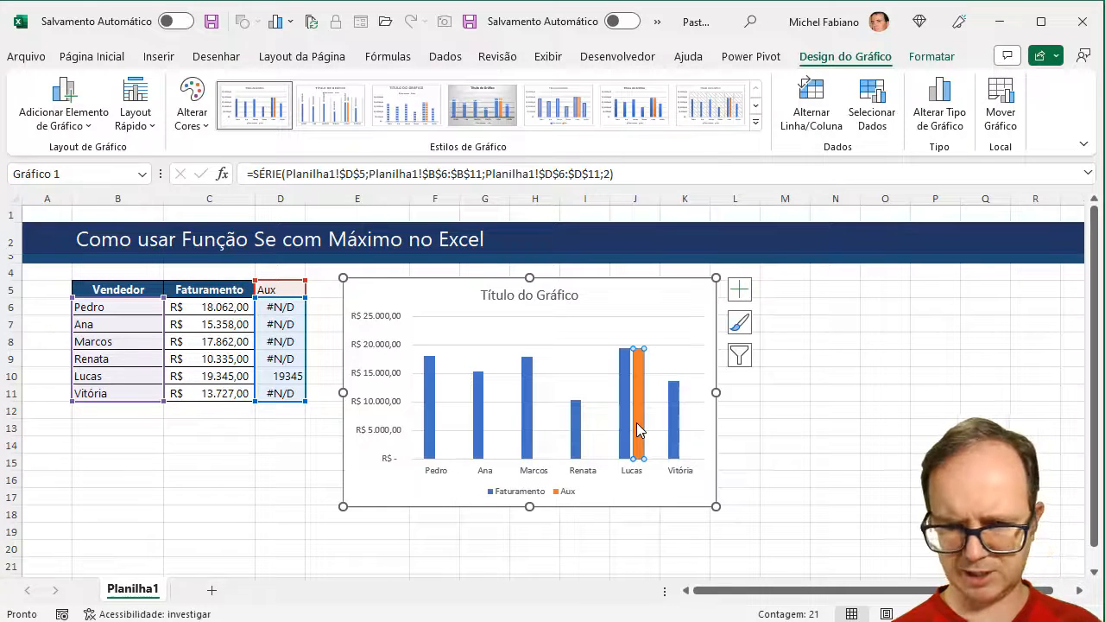
right_click(639, 429)
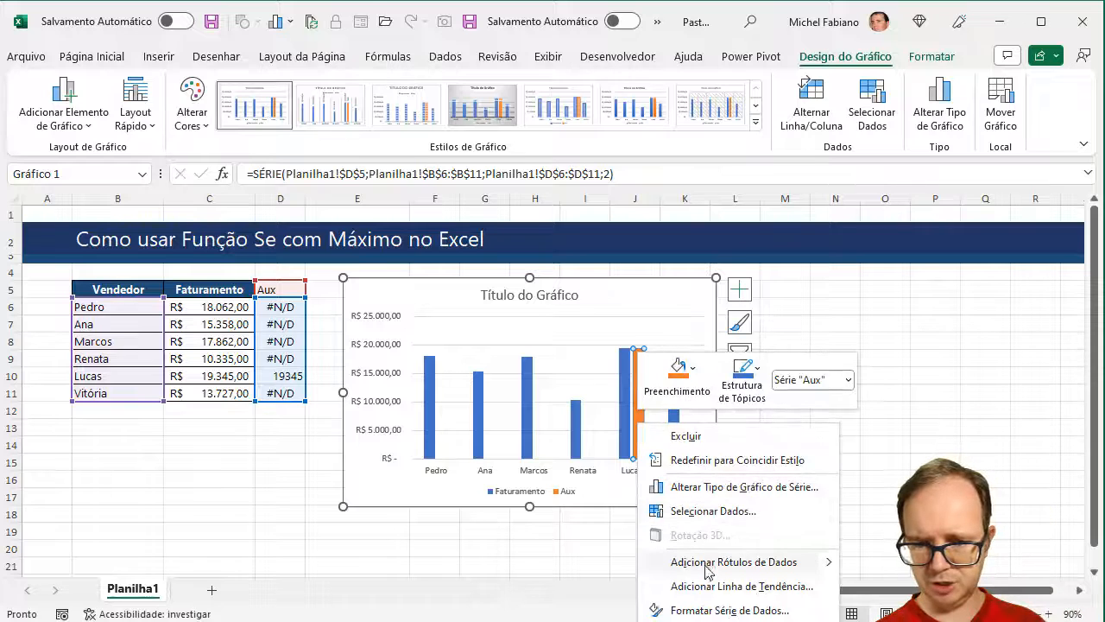
left_click(722, 607)
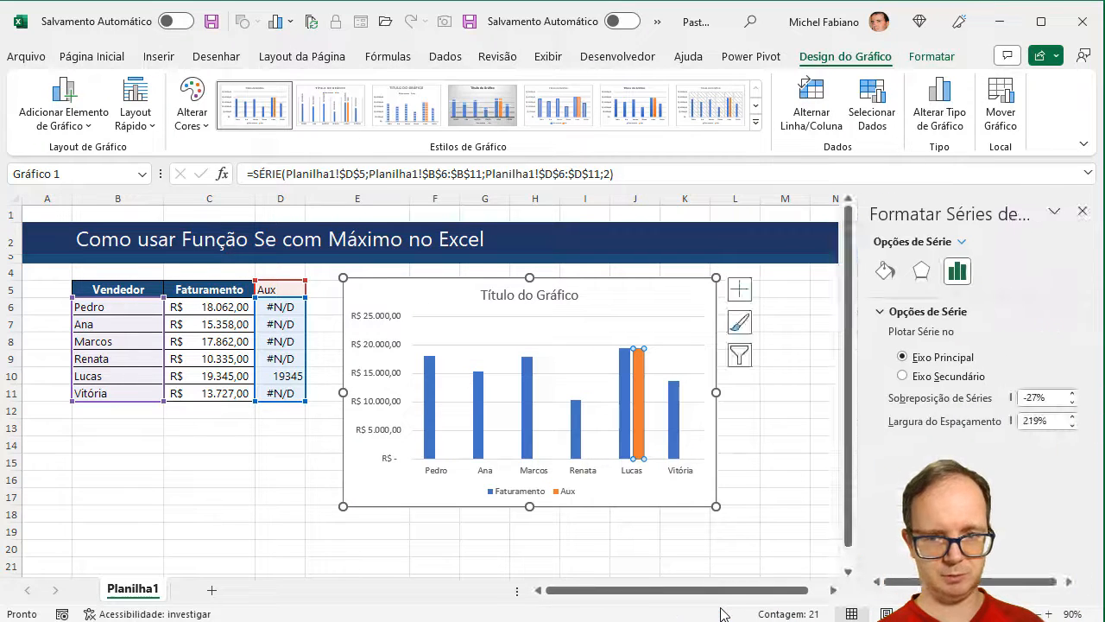
left_click(978, 382)
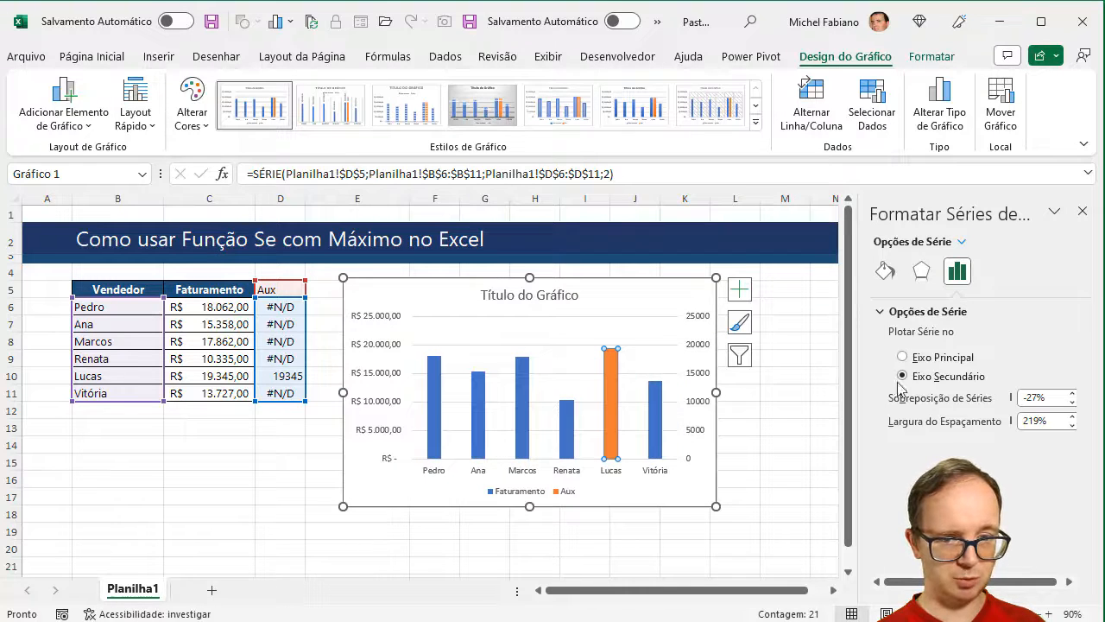
- Set the gap width (Largura do Espaçamento) of the Aux series to 50%
mouse_move(611, 390)
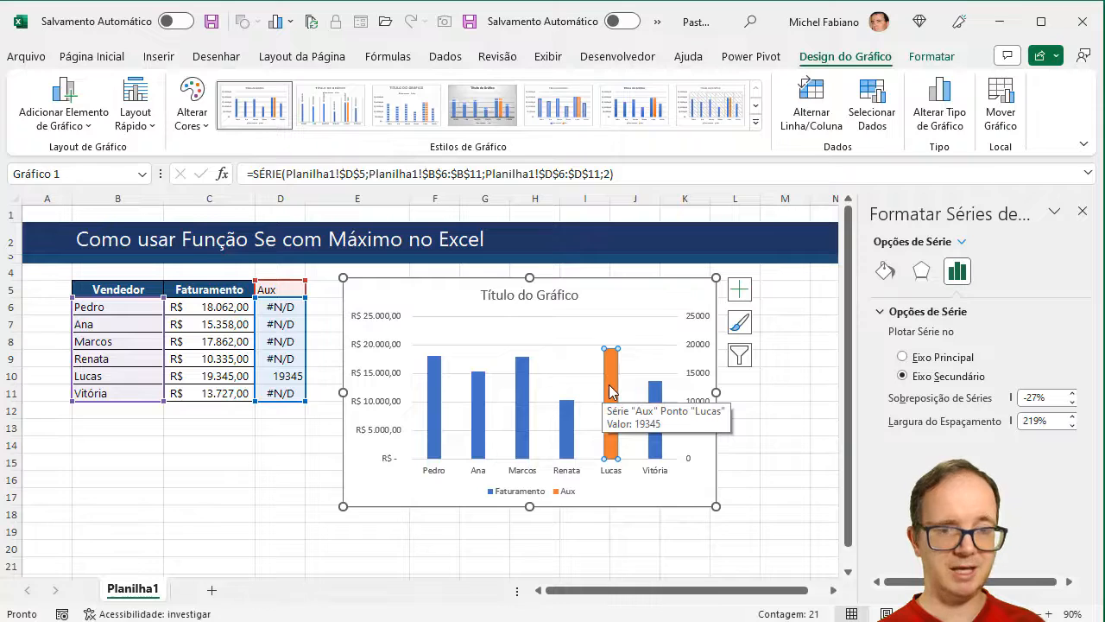
left_click(1071, 426)
left_click(1060, 420)
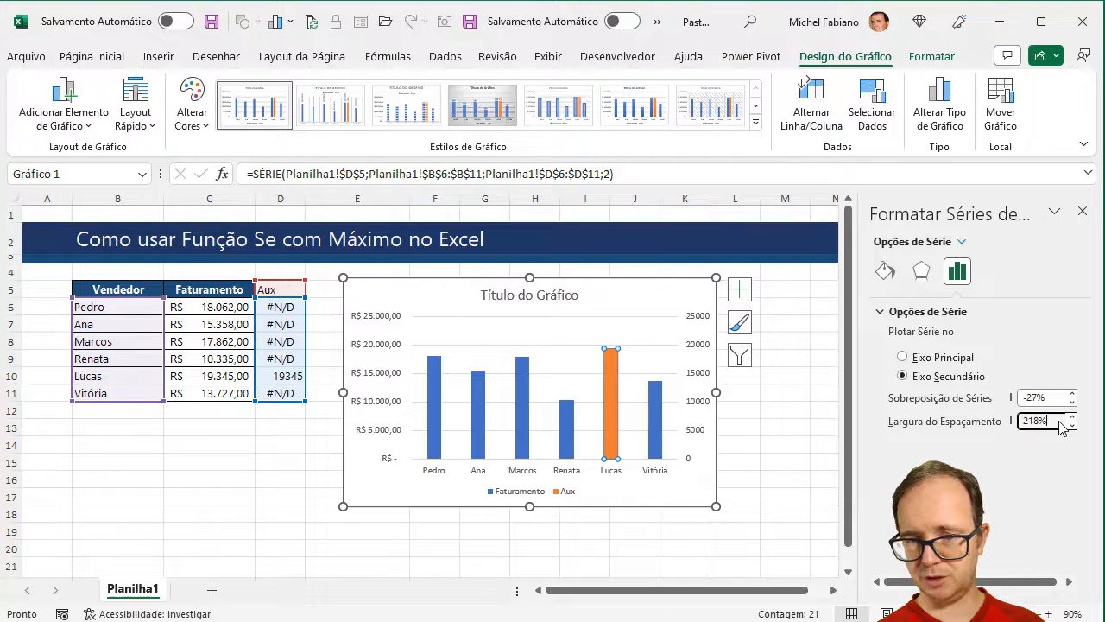
left_click_drag(1059, 420, 1008, 421)
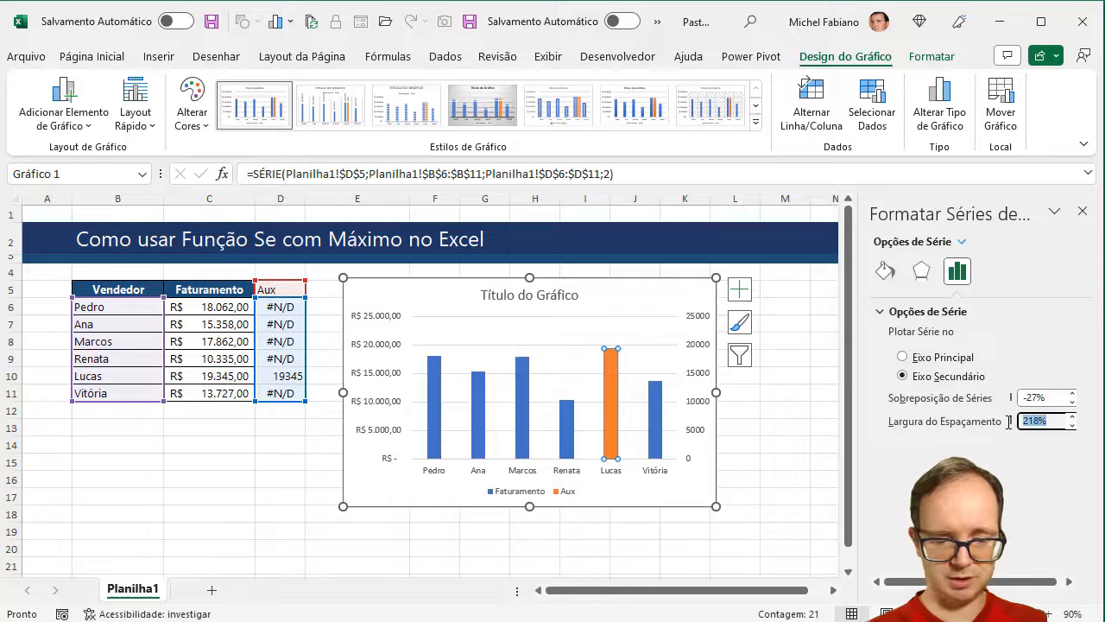
type("50%")
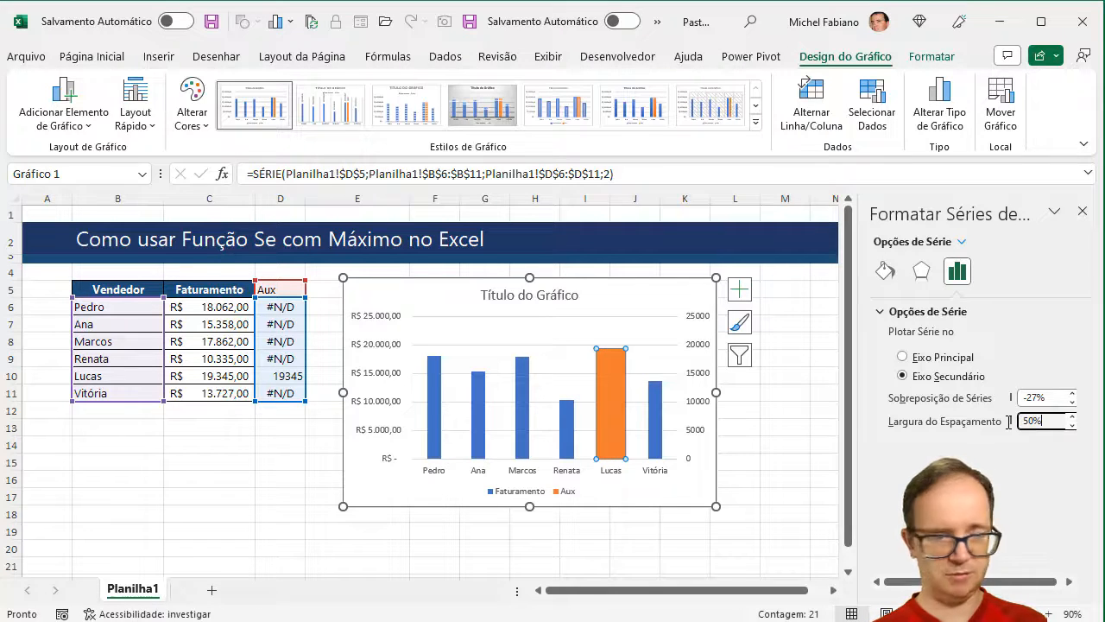
- Set the gap width of the Faturamento series to 50%
left_click(657, 402)
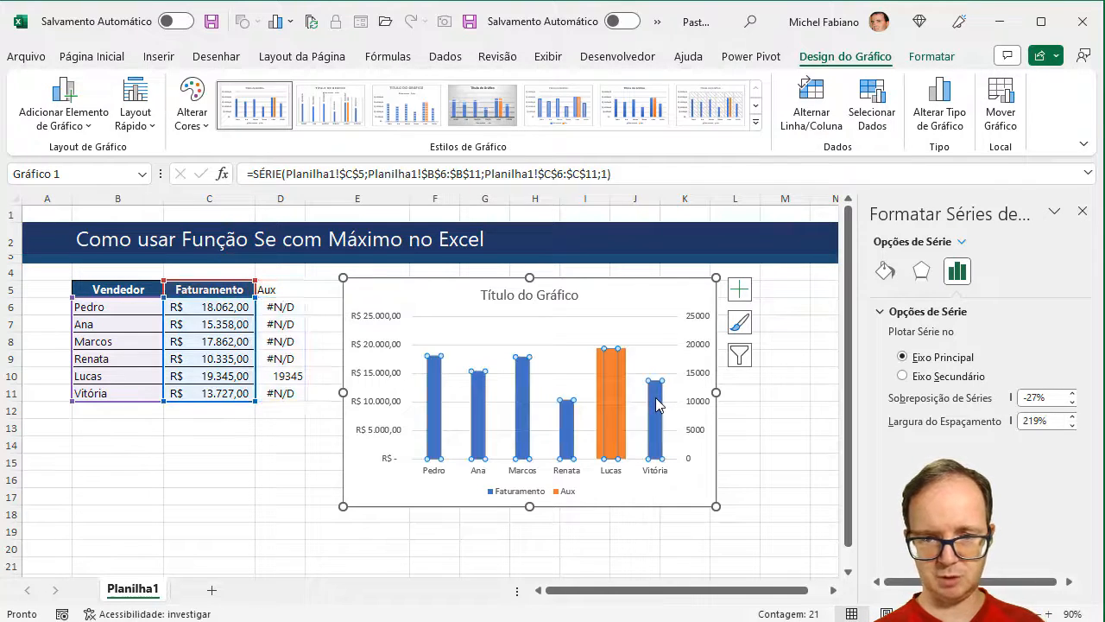
double_click(1055, 420)
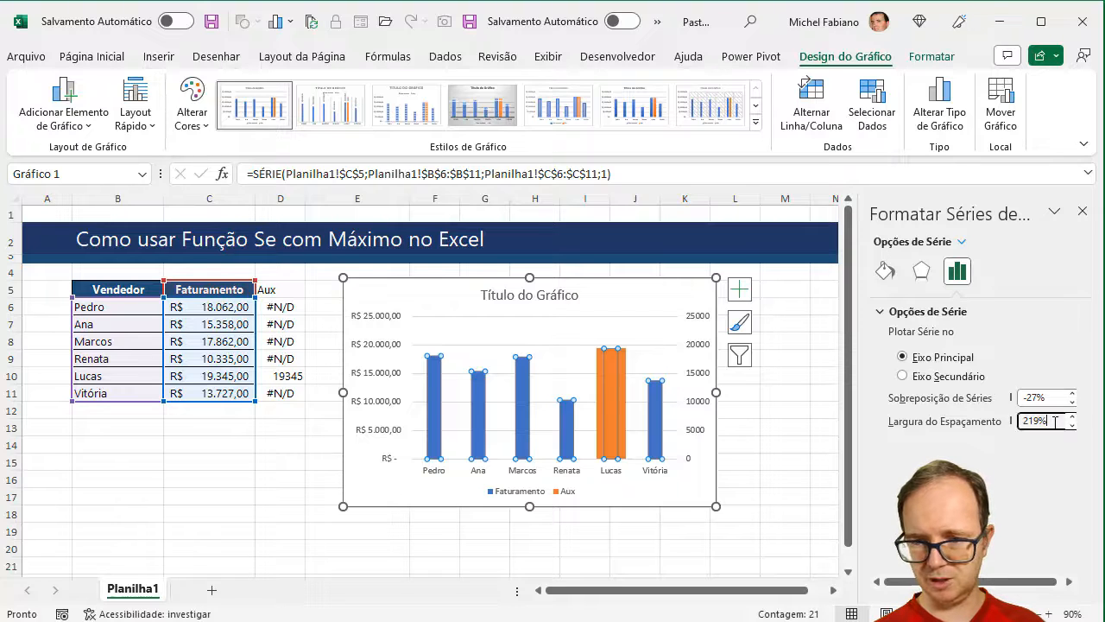
type("50%")
key("Return")
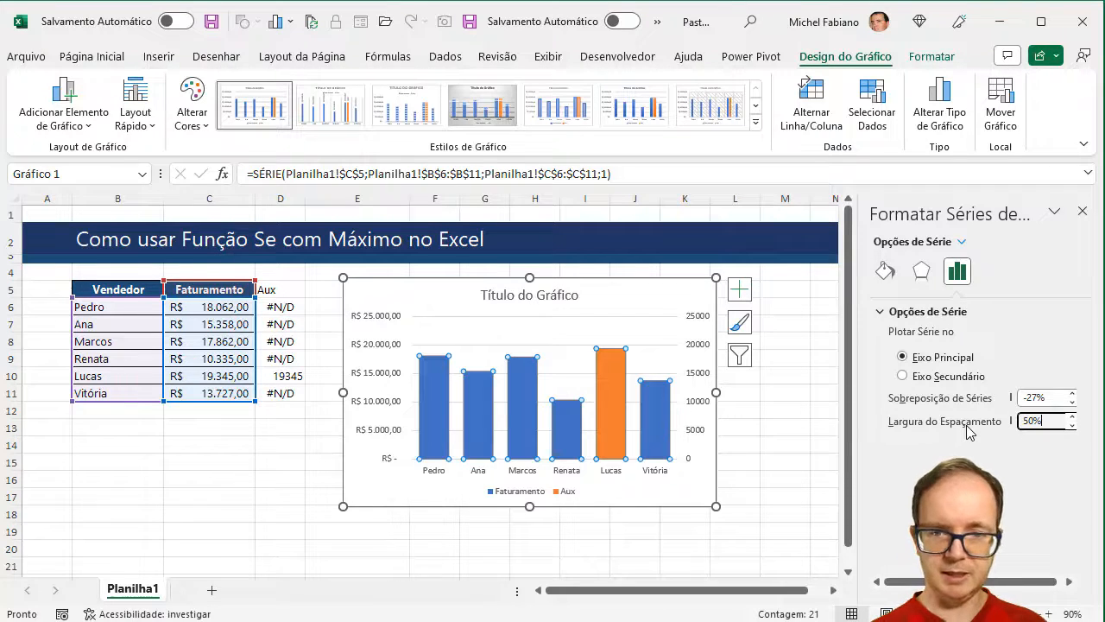
- Delete the secondary vertical axis and the primary vertical axis from the chart
left_click(1083, 212)
left_click(698, 321)
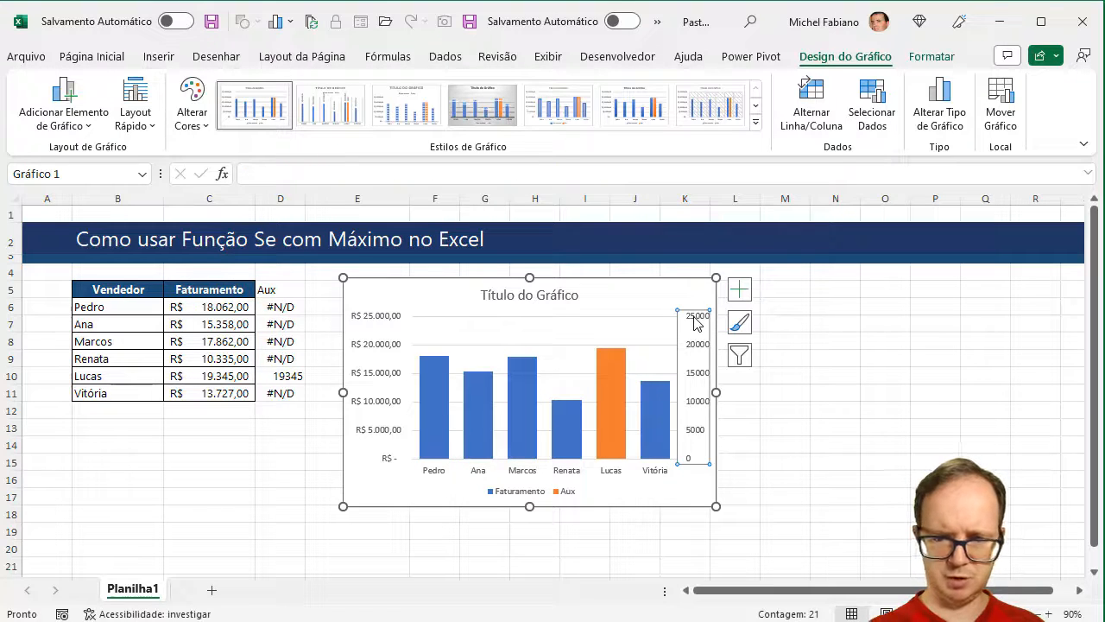
key("Delete")
left_click(386, 326)
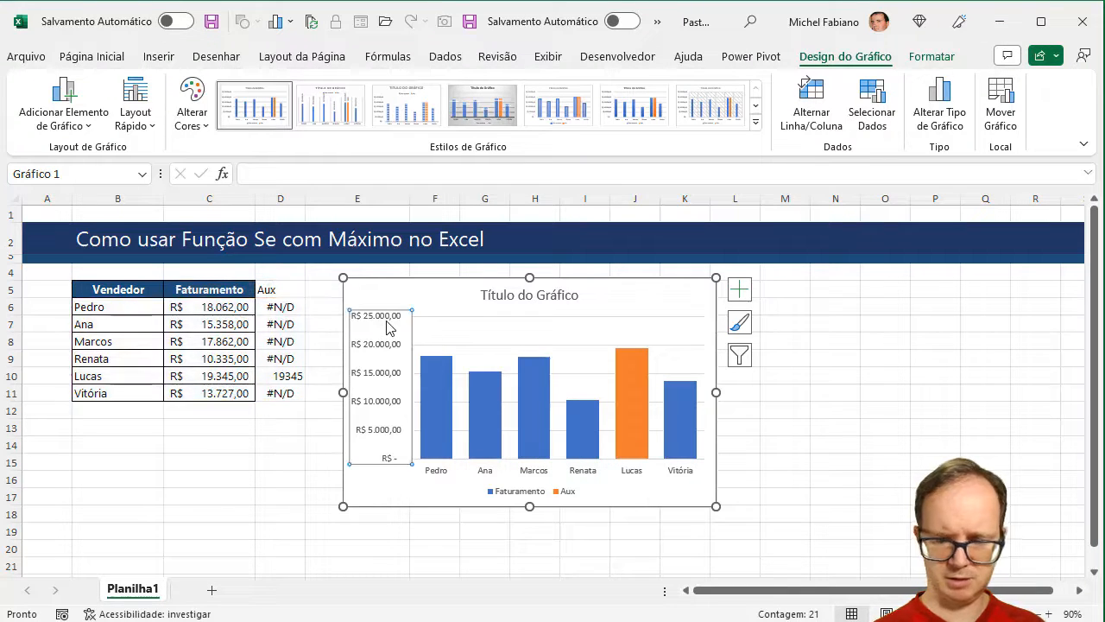
key("Delete")
- Remove the legend and the horizontal gridlines from the chart
left_click(524, 489)
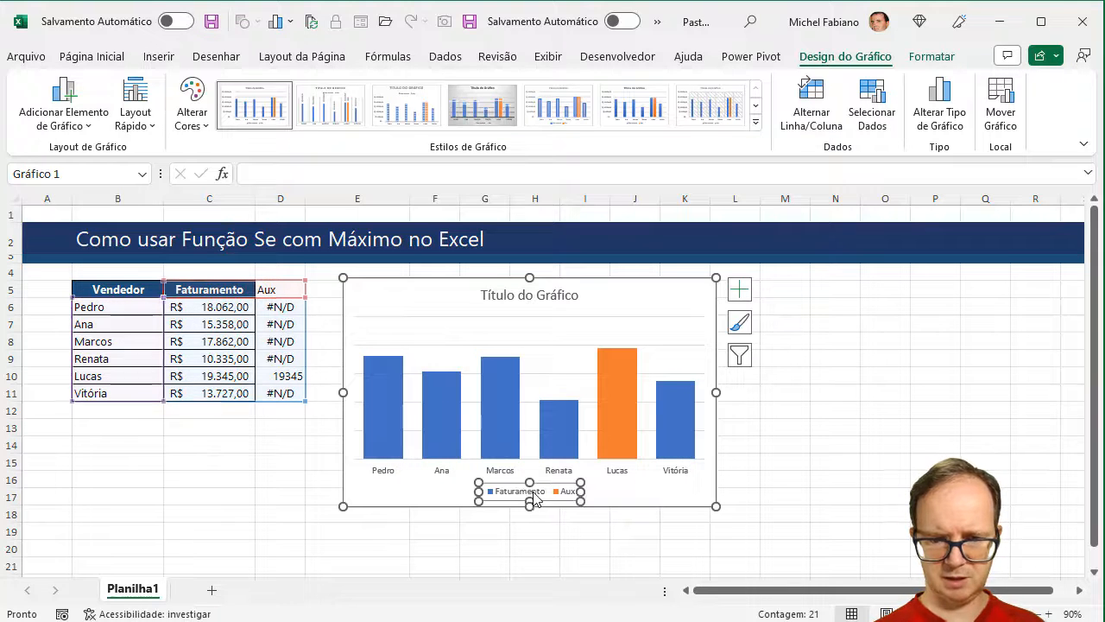
left_click_drag(527, 490, 656, 298)
key("Delete")
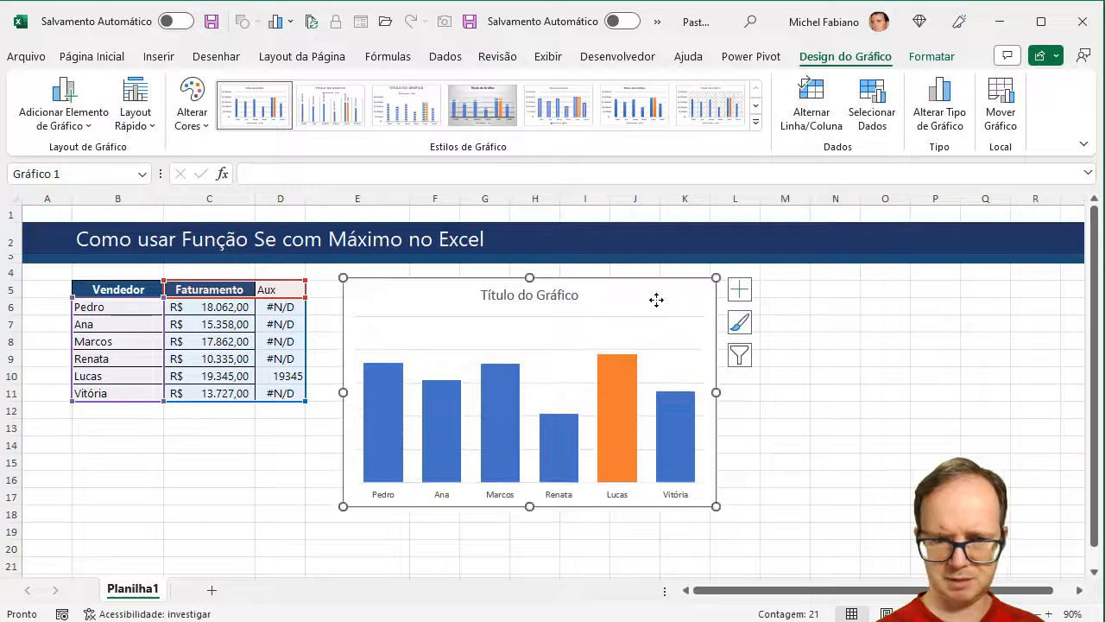
left_click(524, 297)
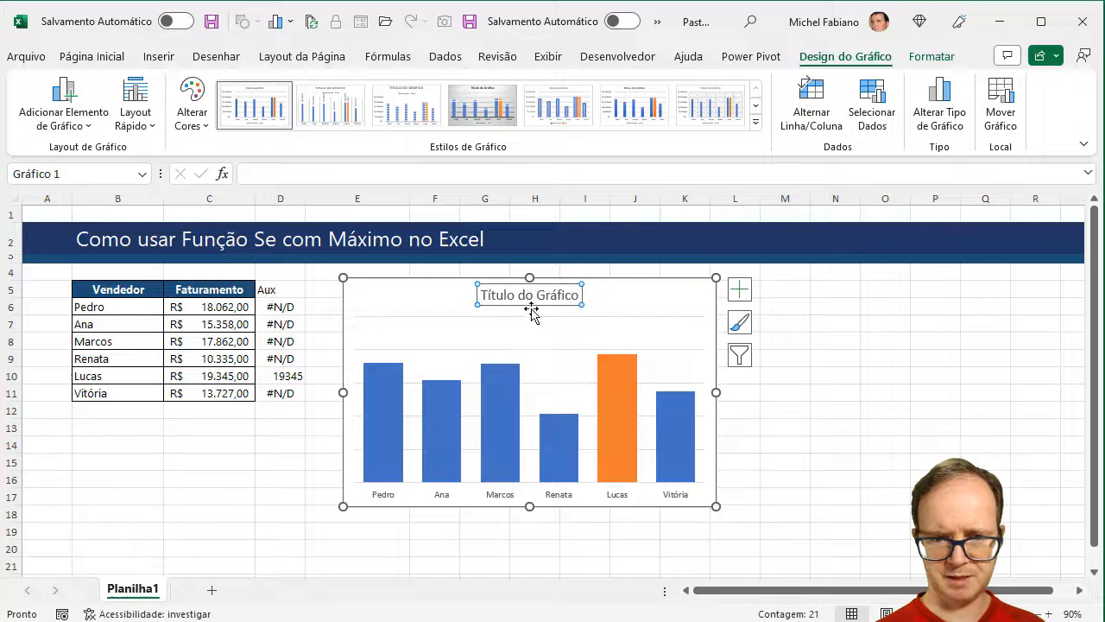
left_click(543, 350)
key("Escape")
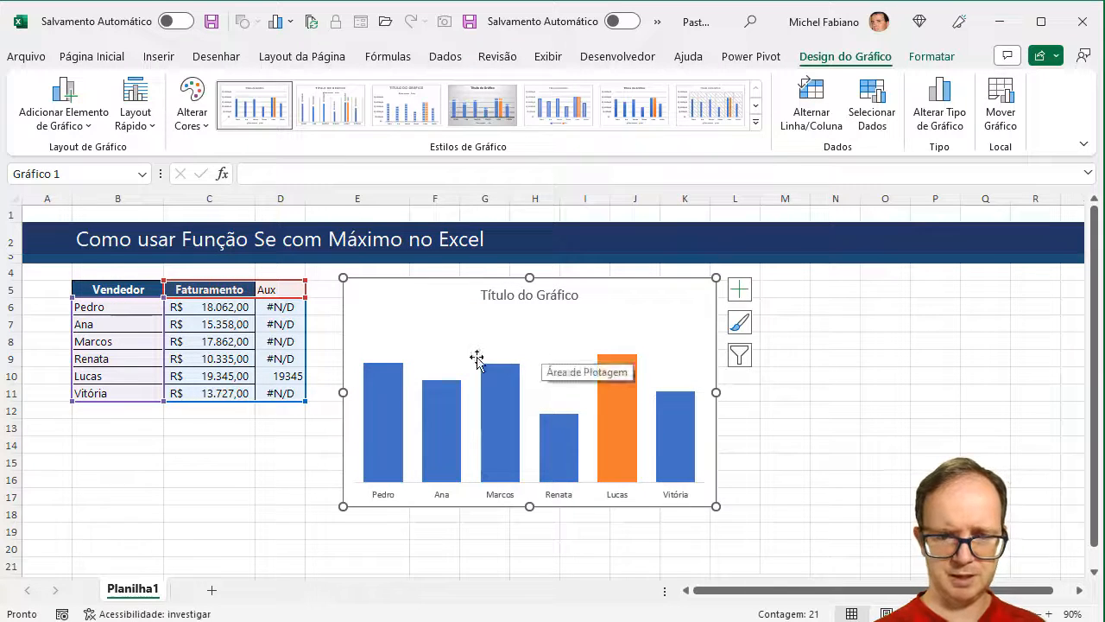
- Fill the Faturamento series columns with a dark blue-gray theme color
left_click(390, 391)
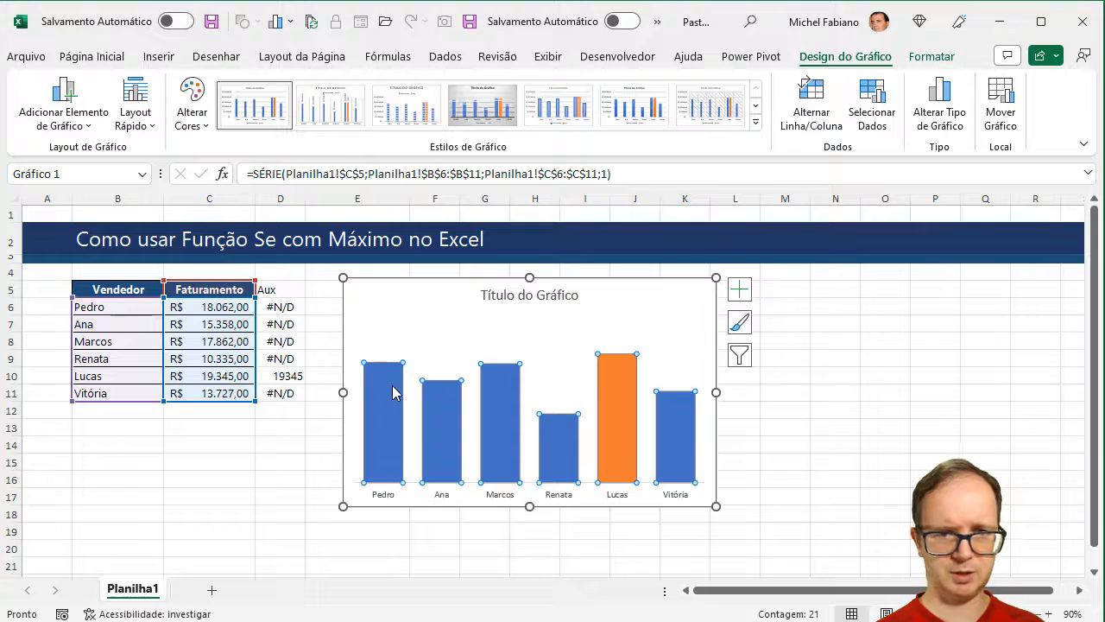
left_click(934, 56)
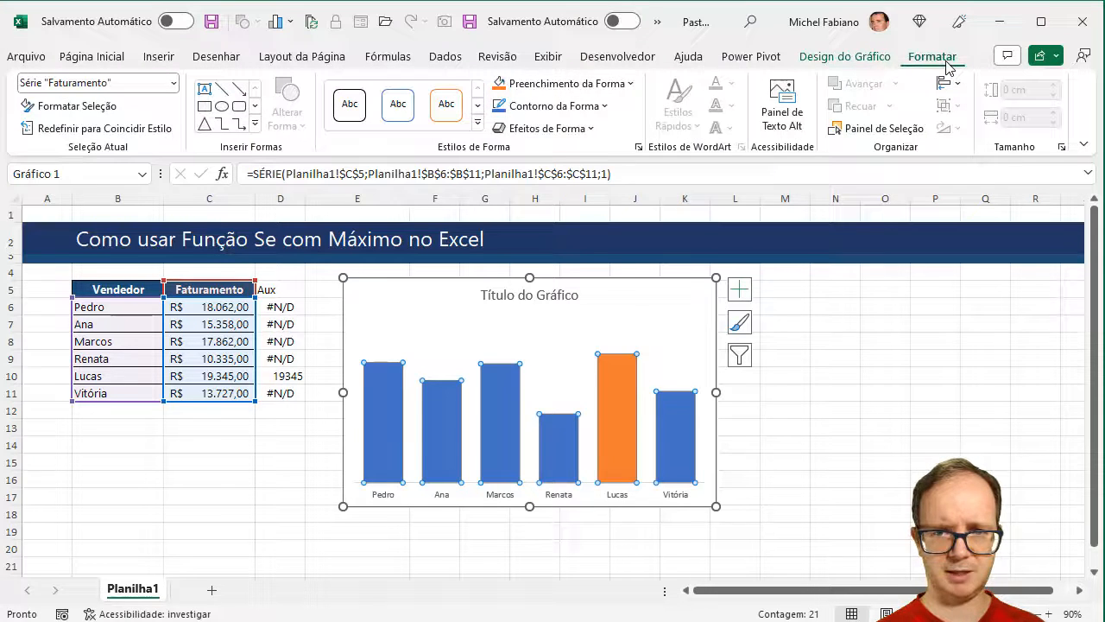
left_click(611, 84)
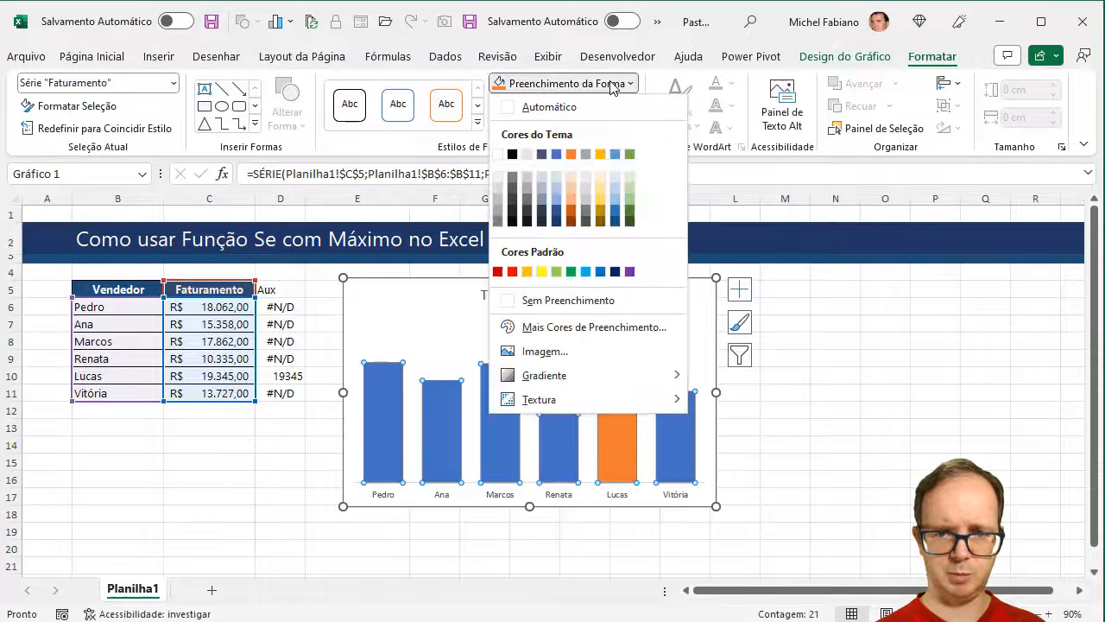
left_click(541, 212)
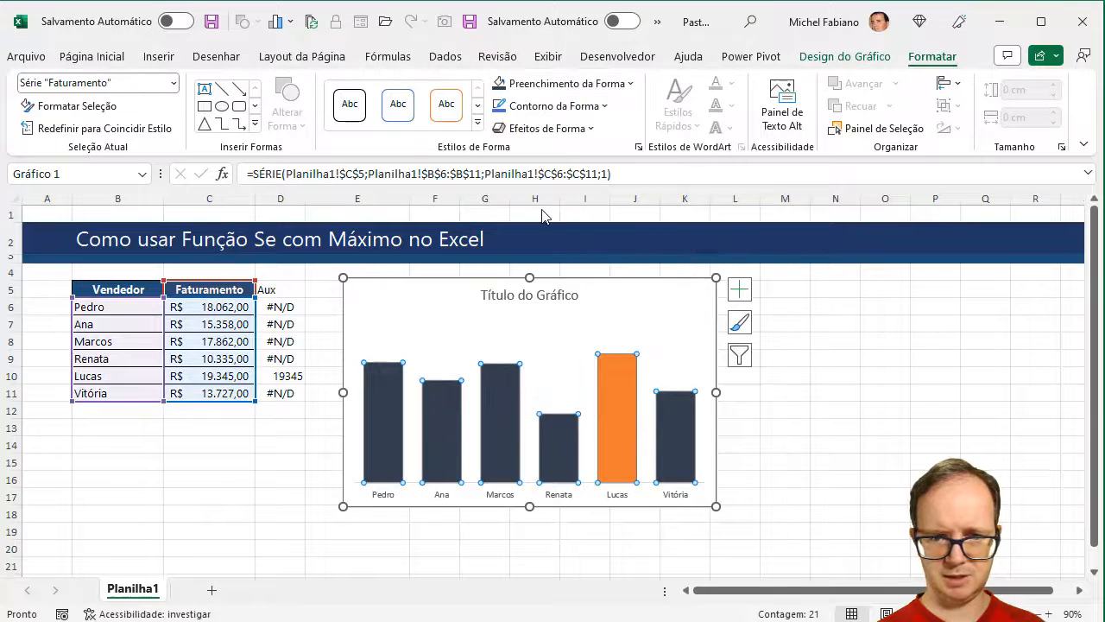
- Fill the Aux series column with the darkest shade of the blue theme color
left_click(617, 399)
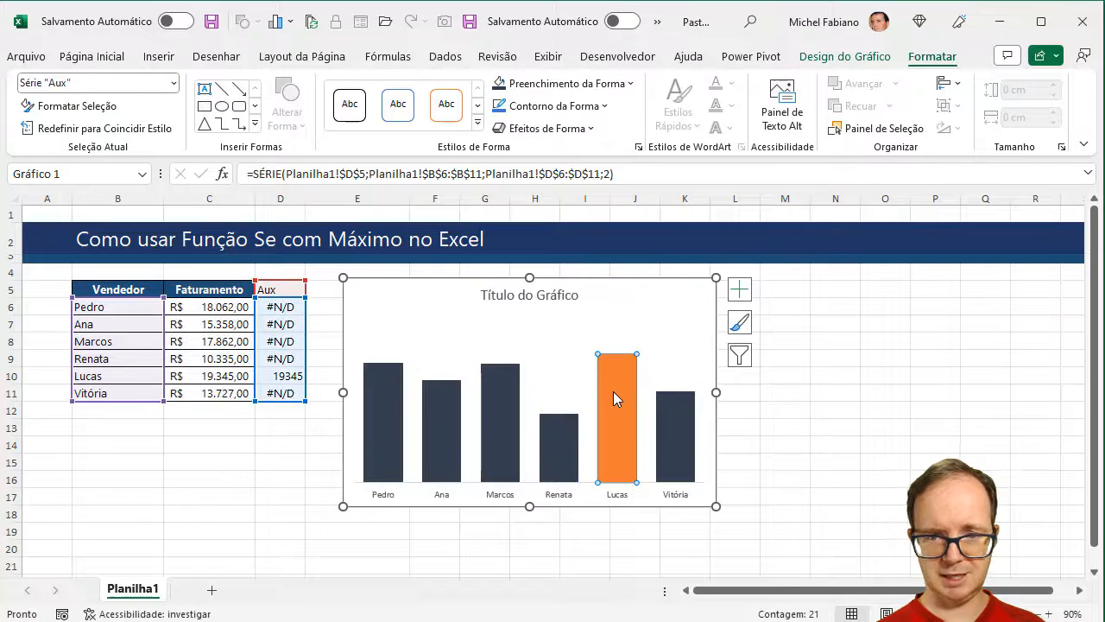
left_click(618, 84)
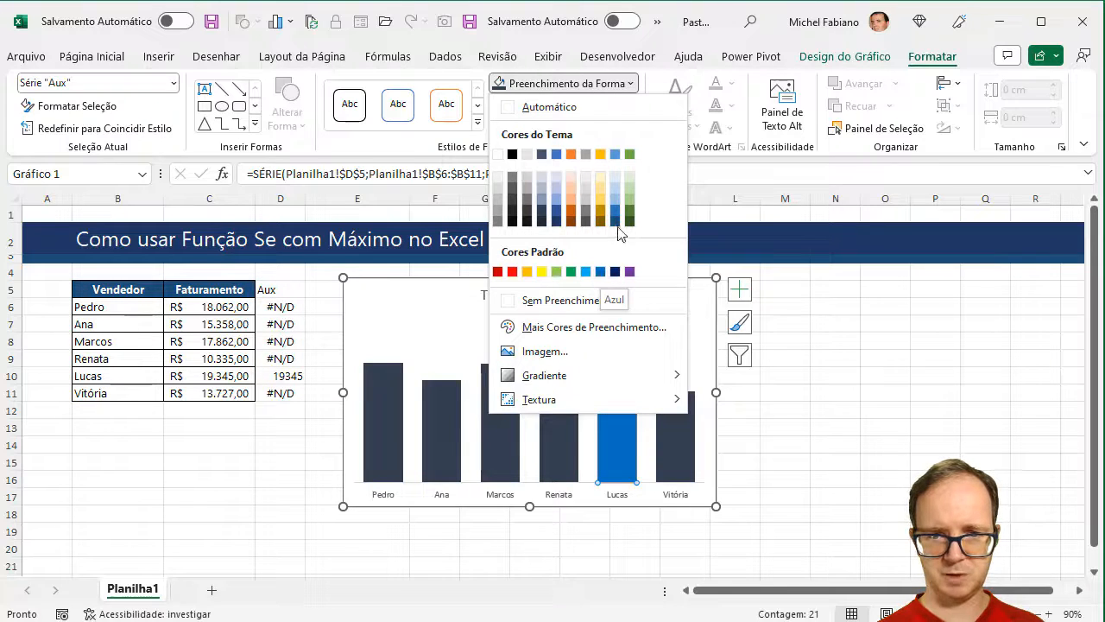
left_click(560, 221)
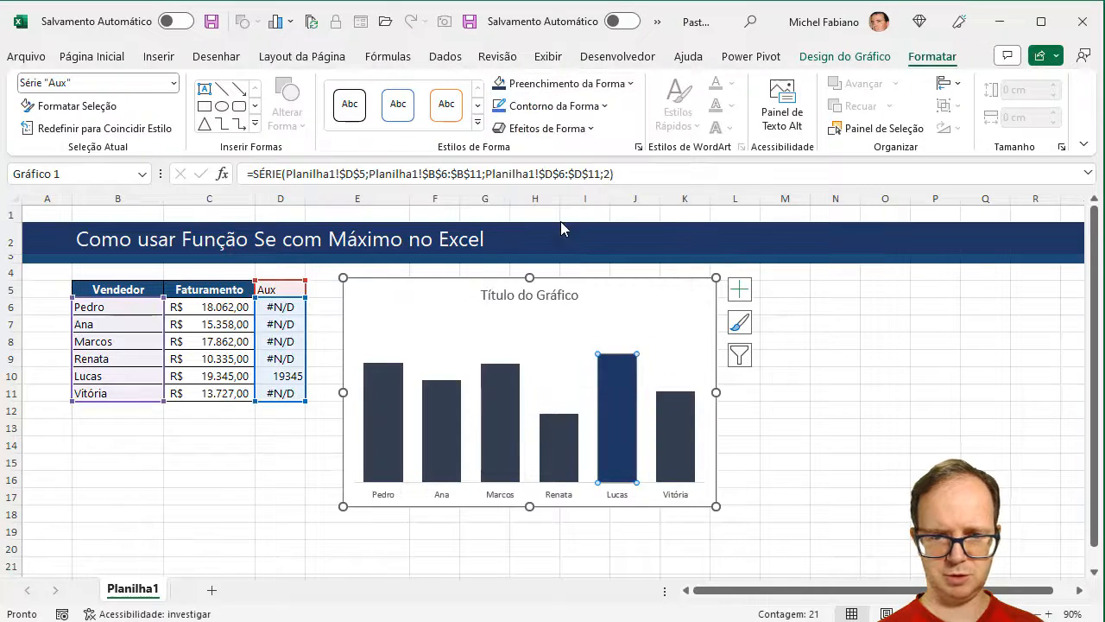
- Fill the Faturamento series columns with a medium gray theme color
left_click(390, 380)
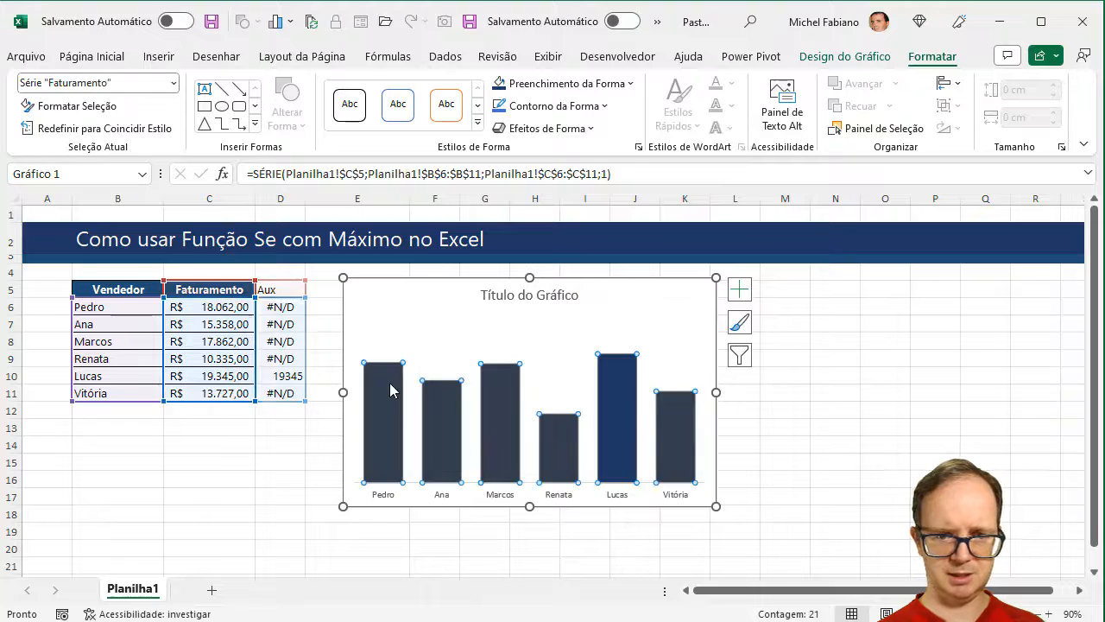
left_click(628, 83)
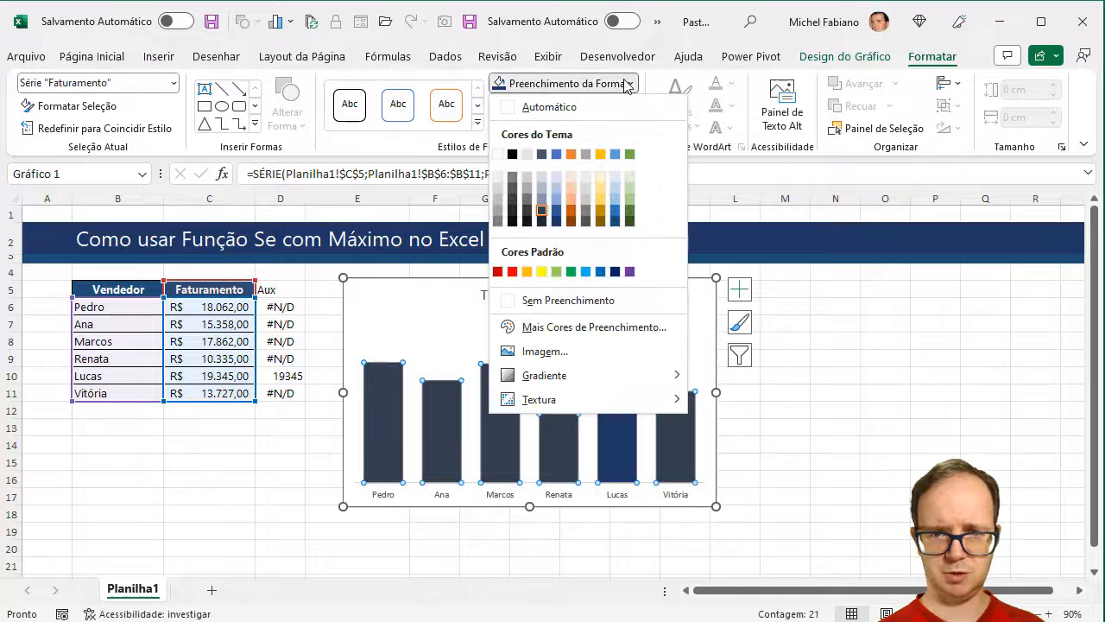
left_click(525, 192)
left_click(801, 343)
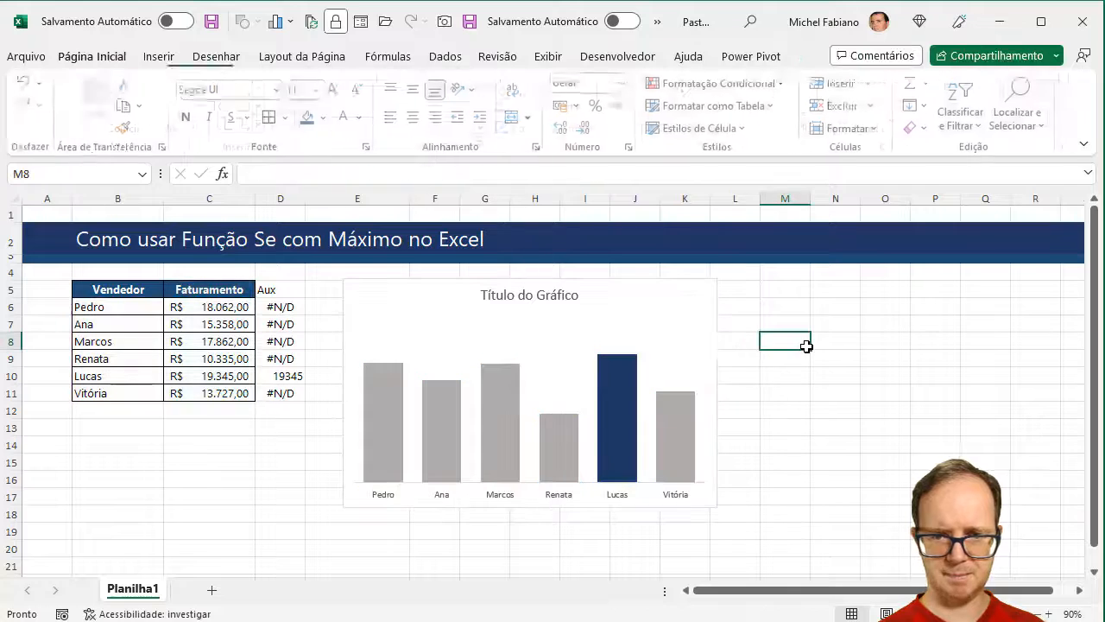
- Add data labels (Rótulos de Dados) to the Faturamento series
left_click(667, 413)
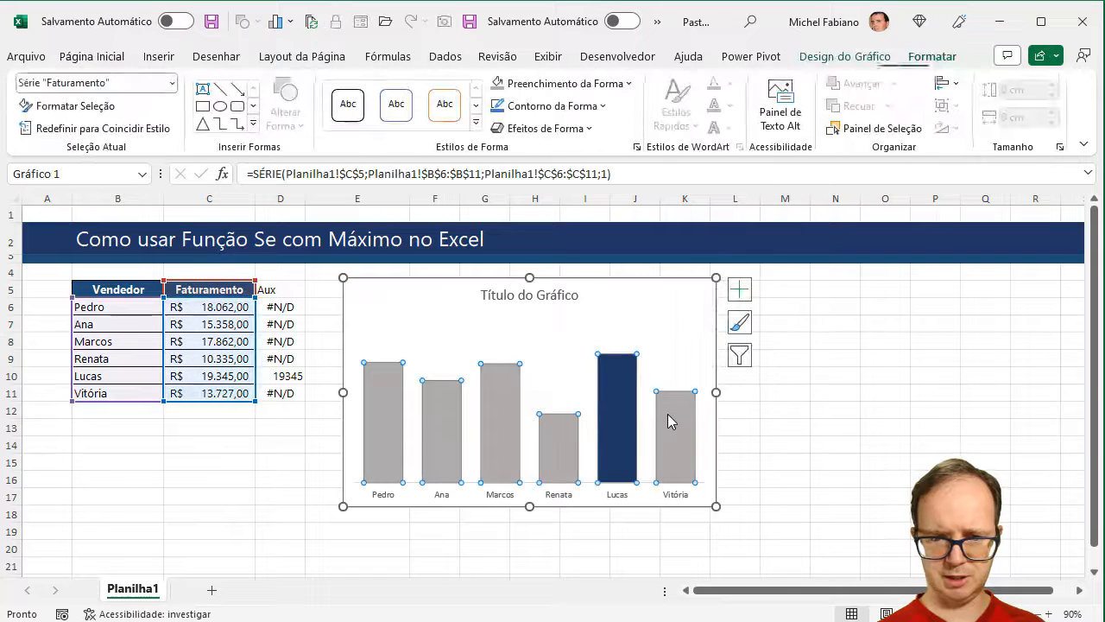
left_click(739, 290)
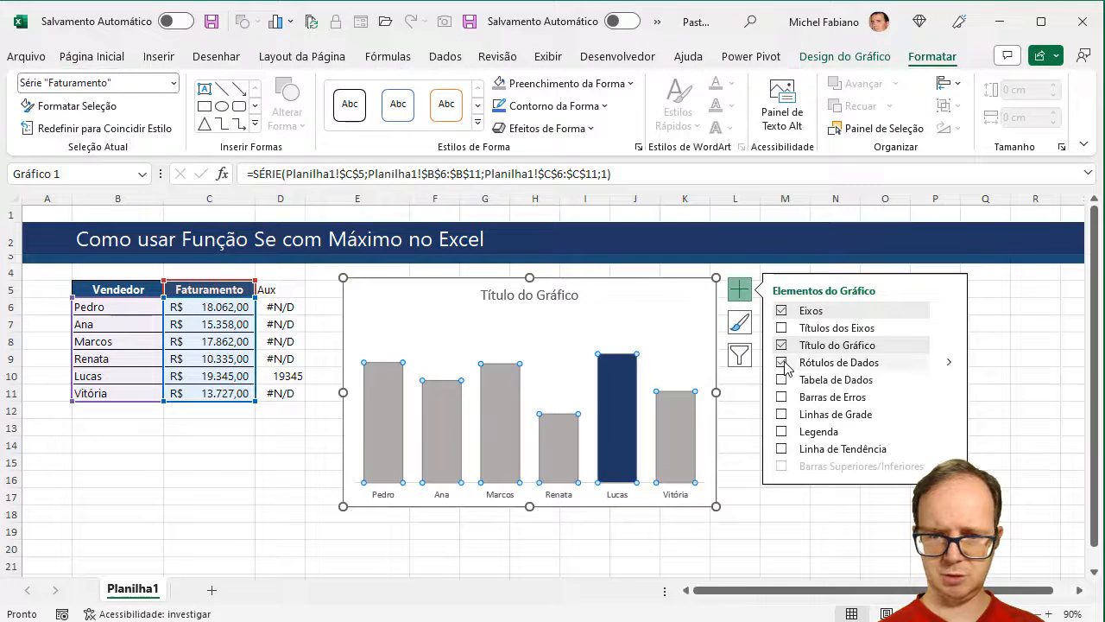
left_click(781, 363)
left_click(272, 495)
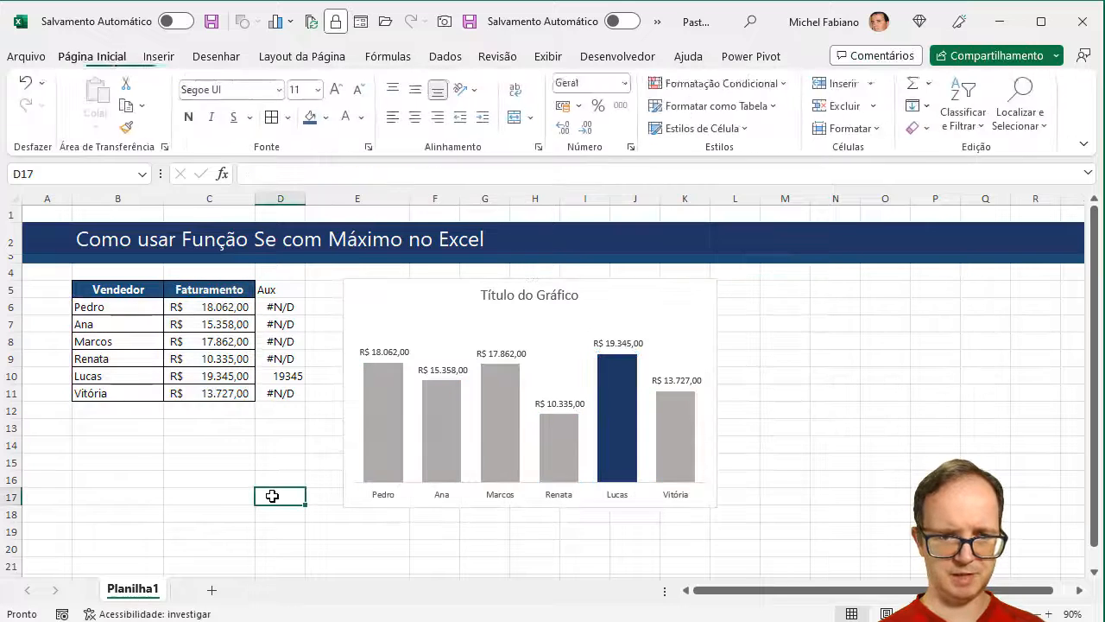
- Change the Faturamento value in cell C7 to 23000 to test the highlighting of the highest column
left_click(210, 323)
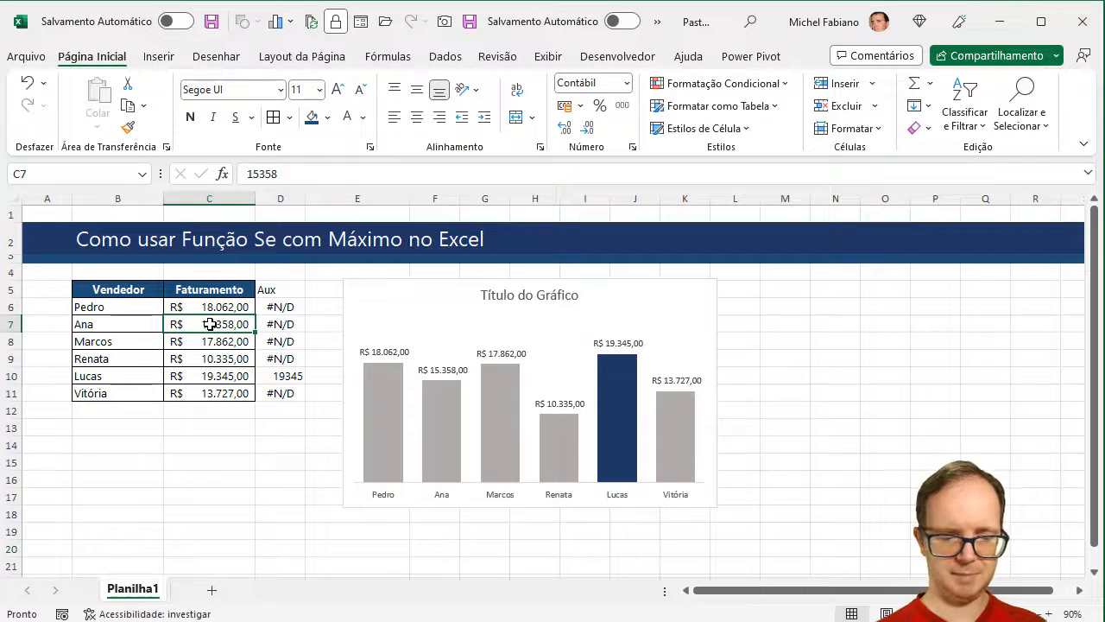
type("23000")
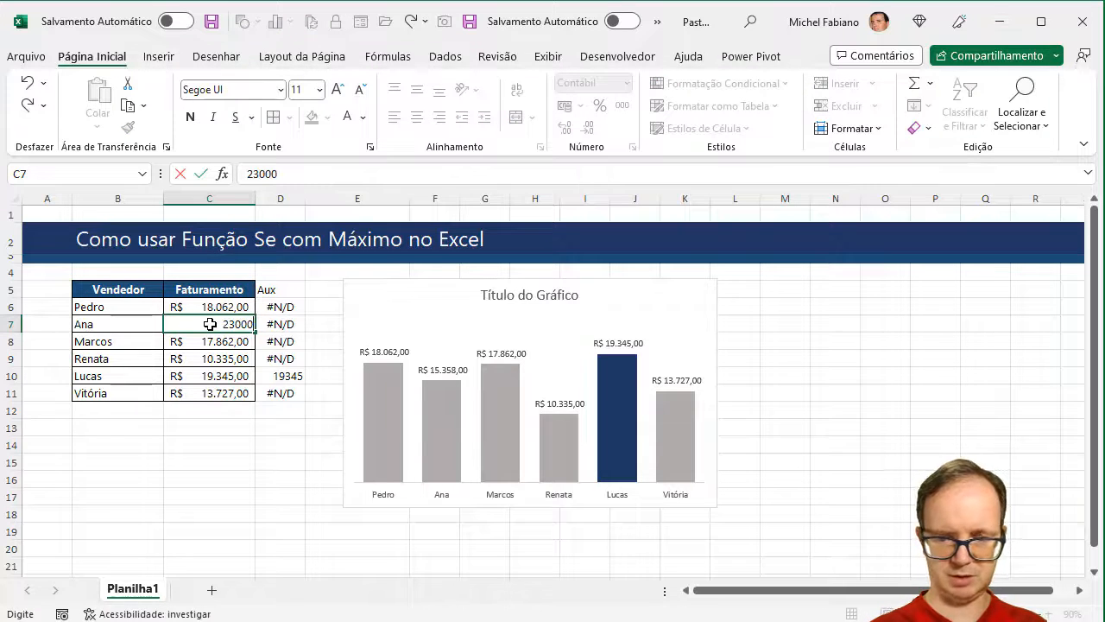
key("Return")
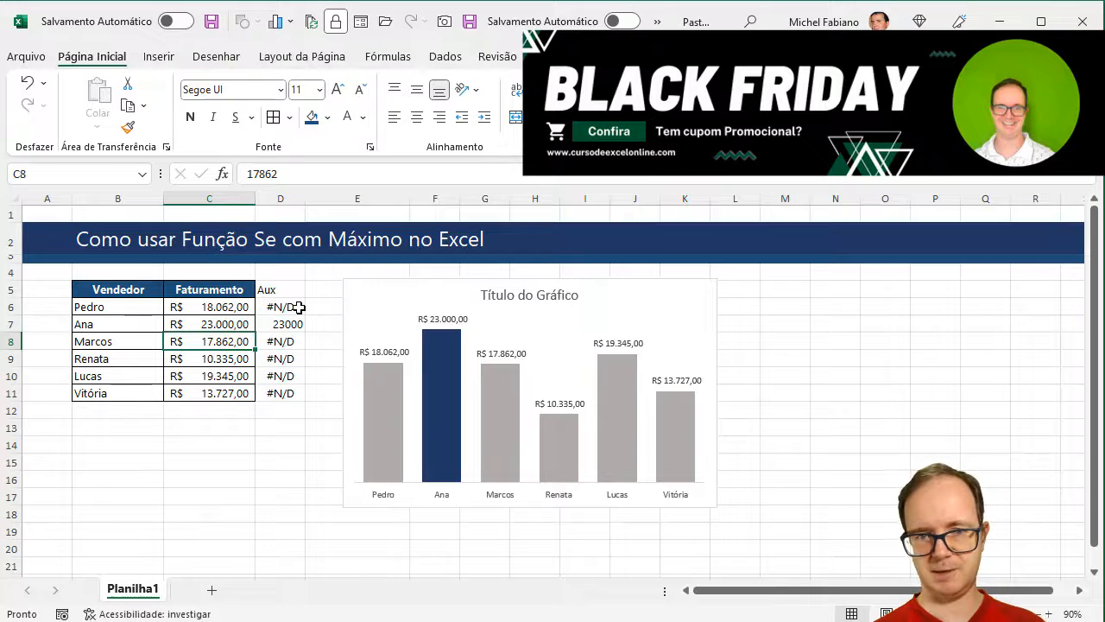
- Move the chart slightly closer to the table, aligning its upper edge with row 5
left_click(398, 289)
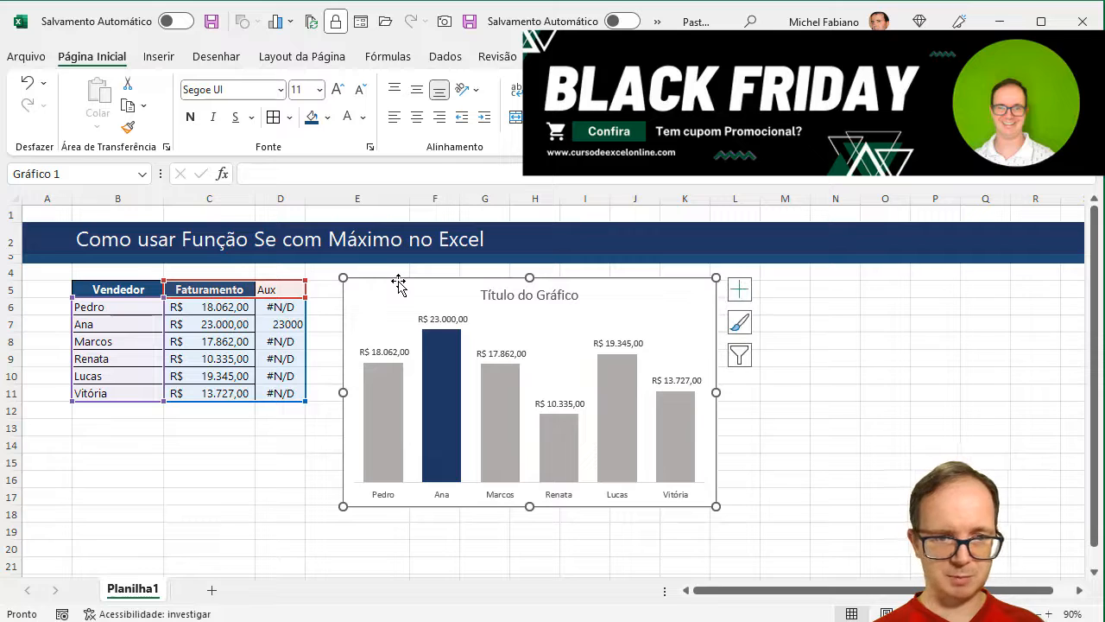
left_click_drag(398, 289, 382, 279)
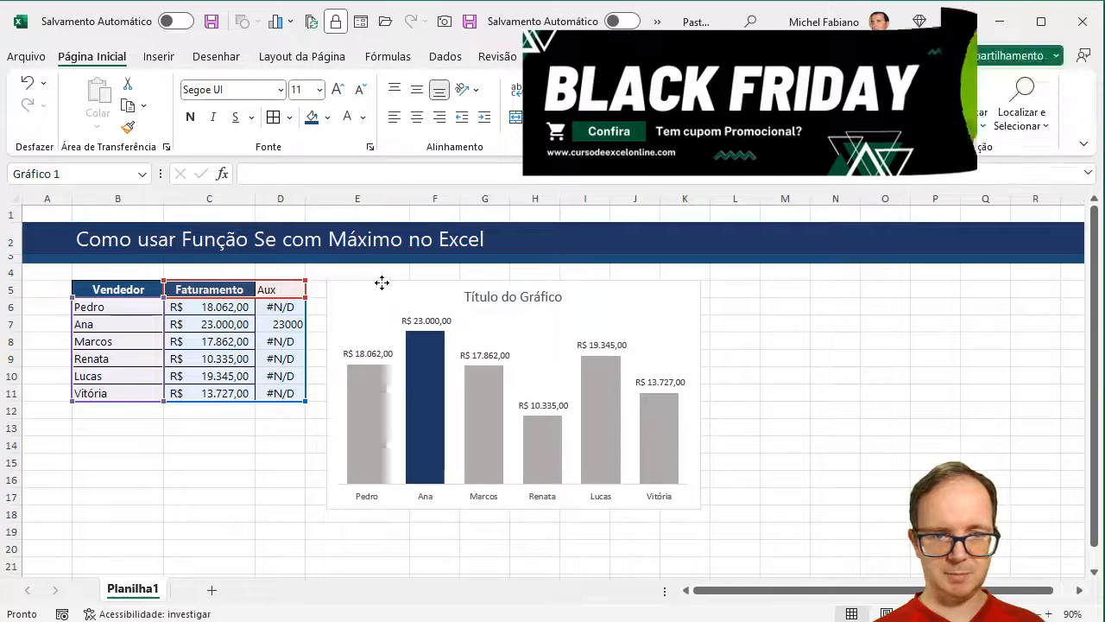
- Change the chart title to "Faturamento por Vendedor" and move it to the chart's upper-left corner
left_click(522, 298)
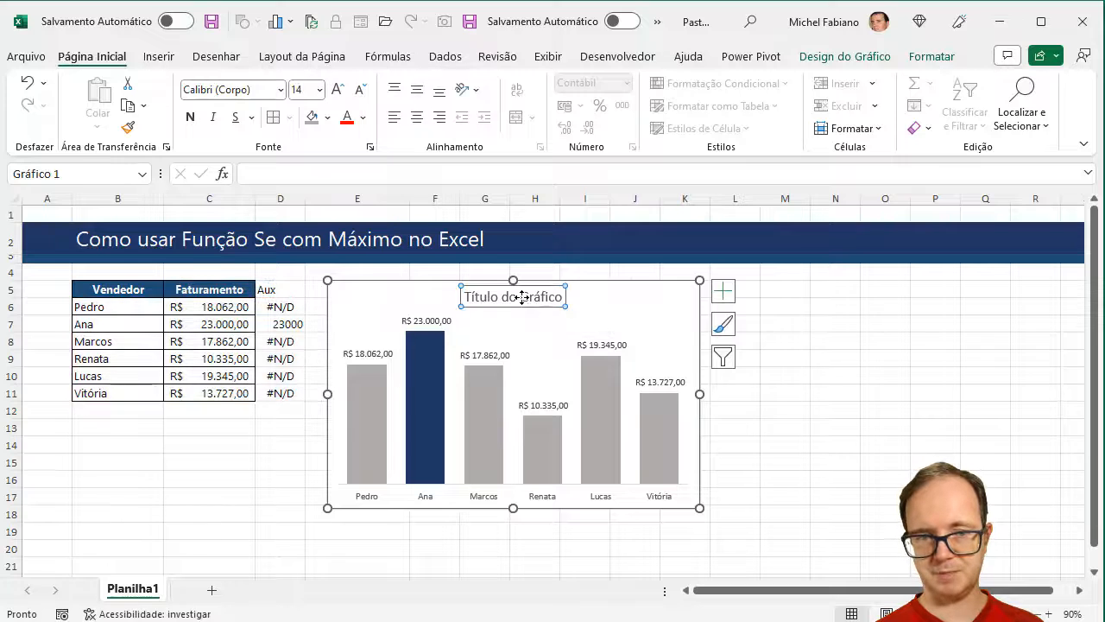
triple_click(522, 297)
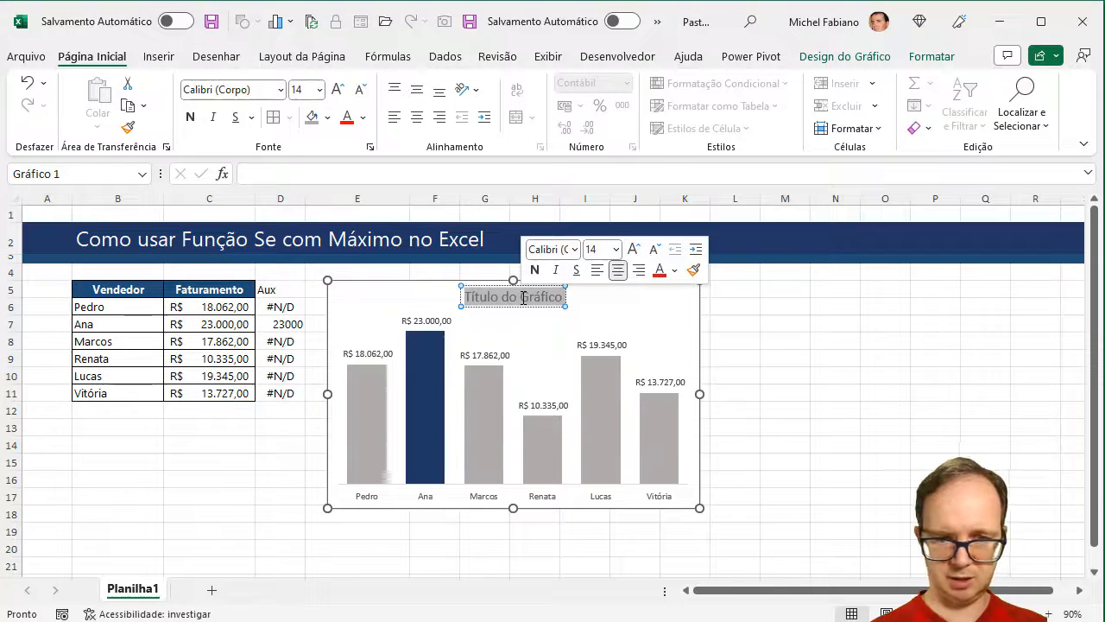
type("Fatura")
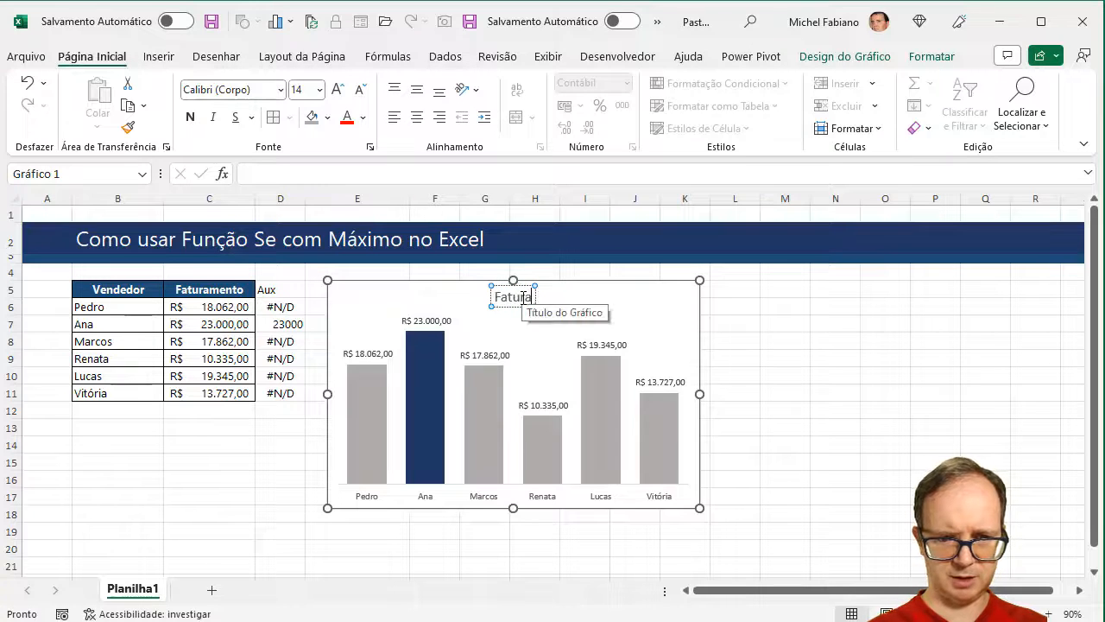
key("BackSpace")
key("BackSpace")
key("BackSpace")
key("BackSpace")
key("BackSpace")
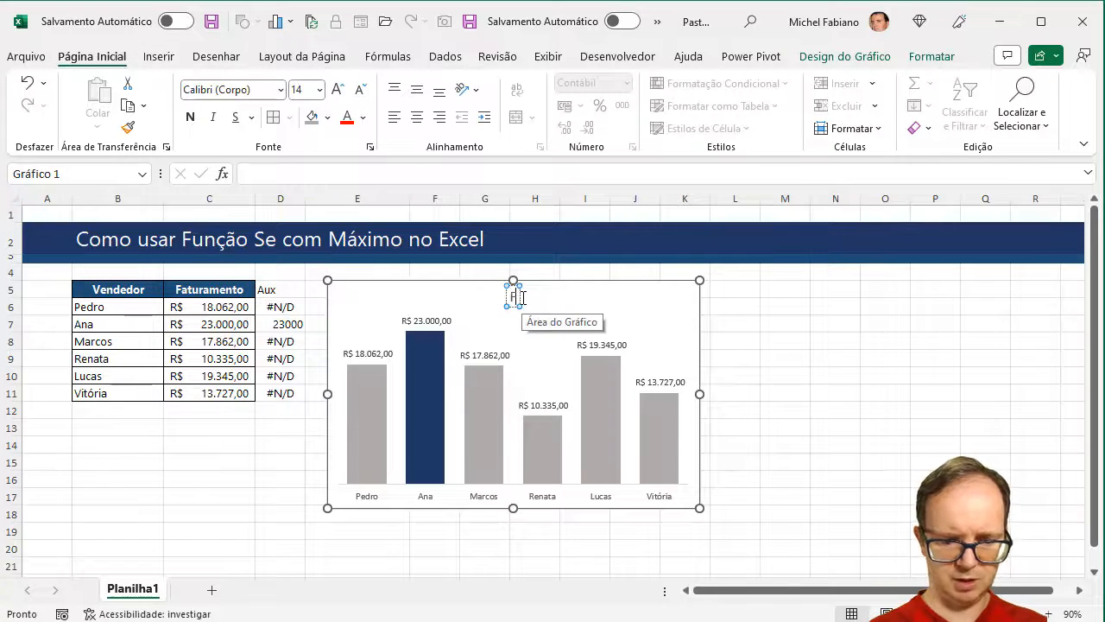
type("aturamento por V")
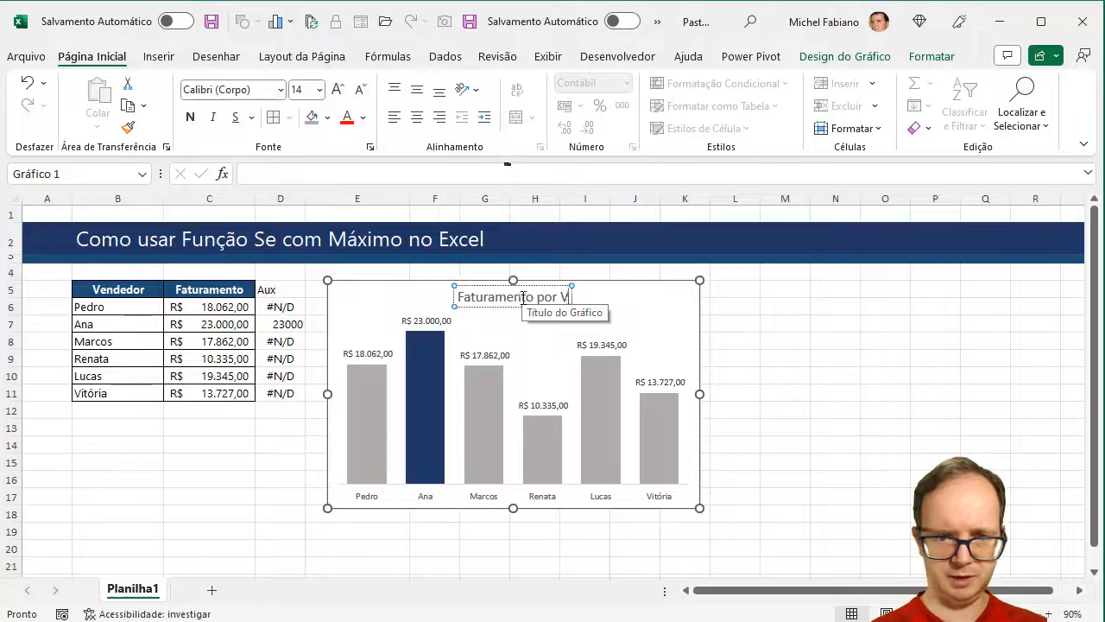
type("endedor")
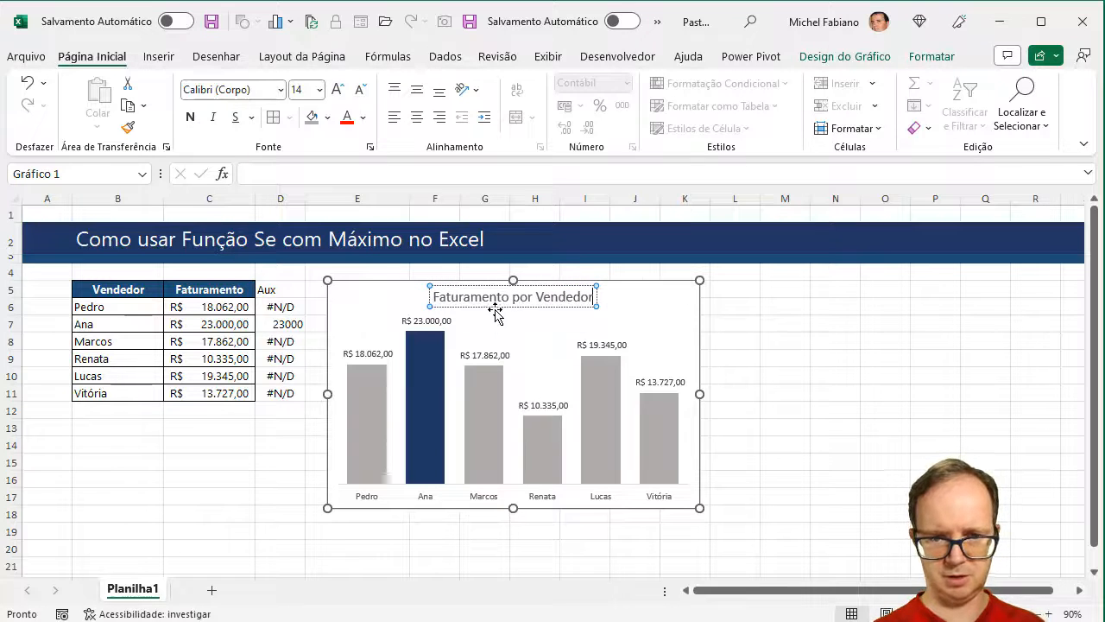
left_click_drag(494, 308, 401, 310)
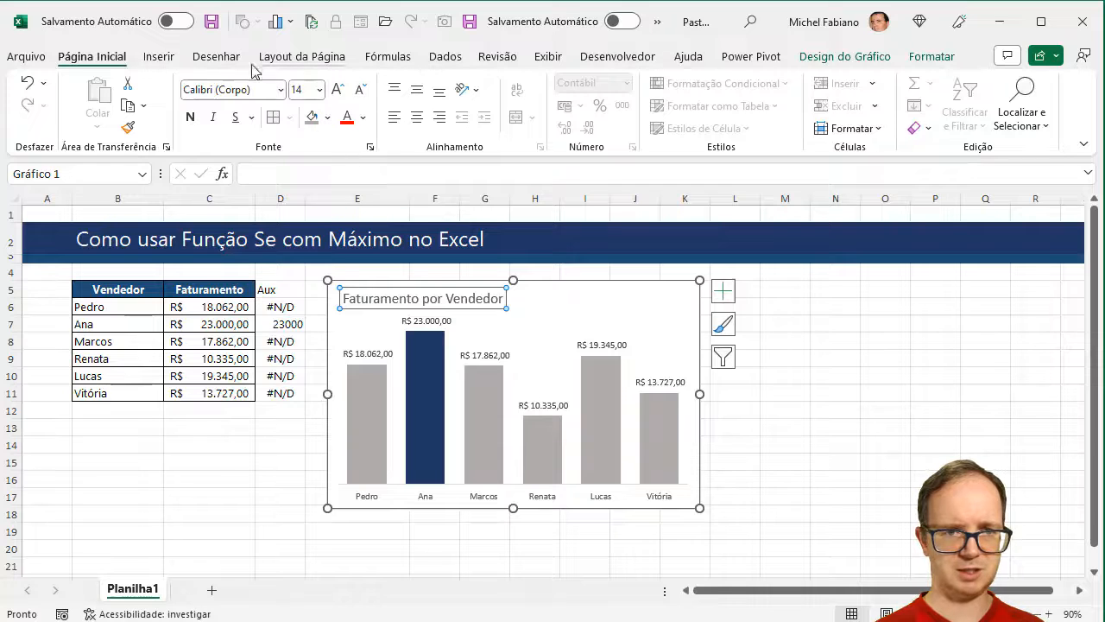
- Set the font of the whole chart to Segoe UI
left_click(404, 280)
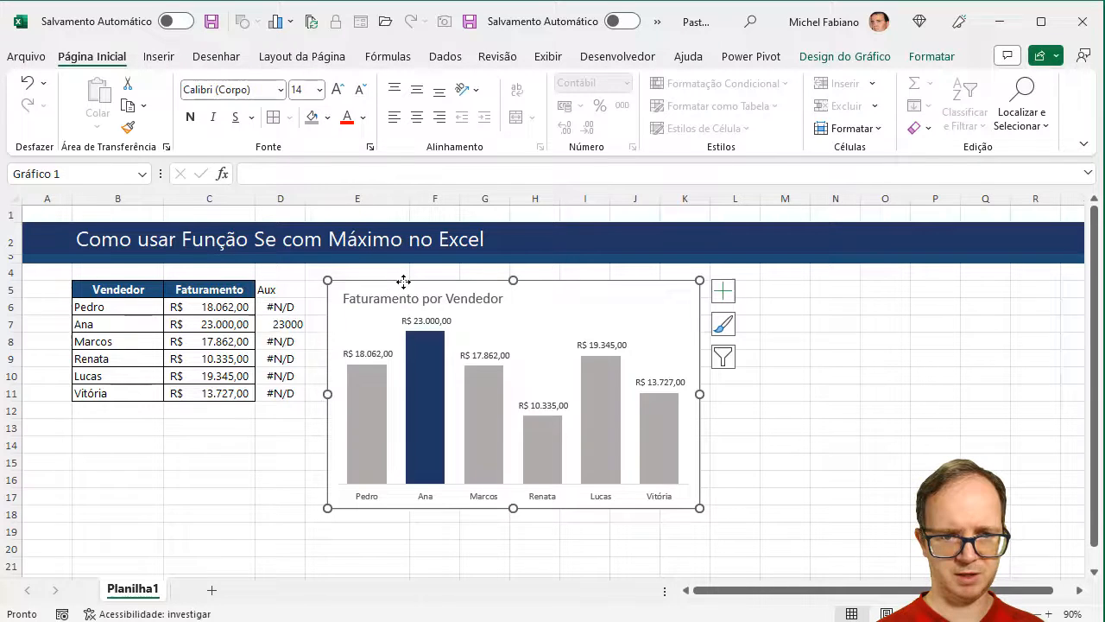
left_click(250, 92)
type("Segoe UI")
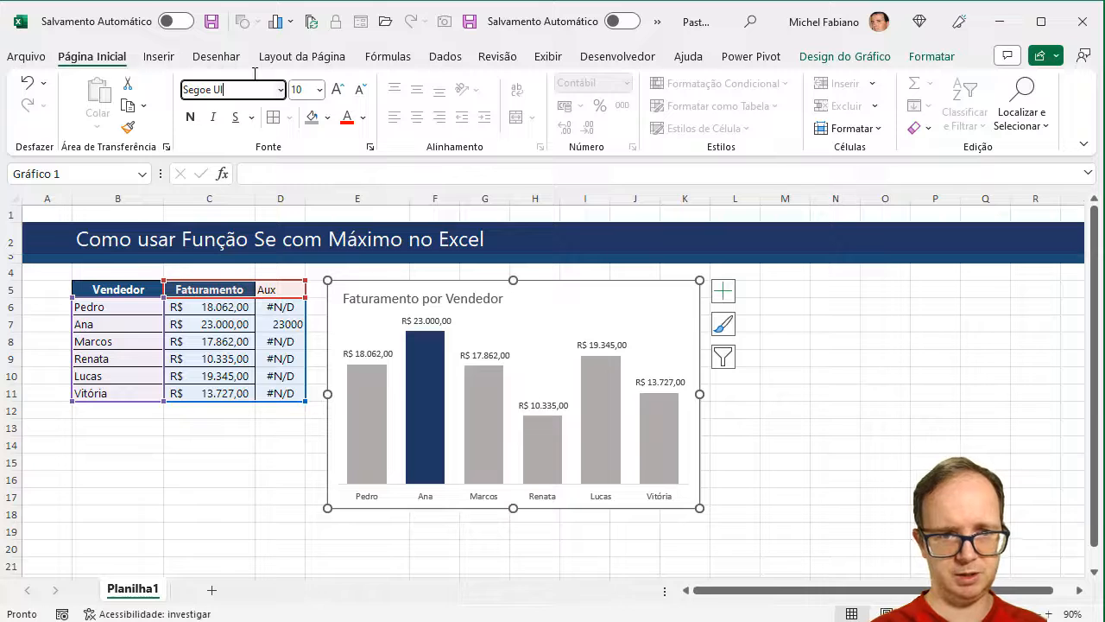
key("Return")
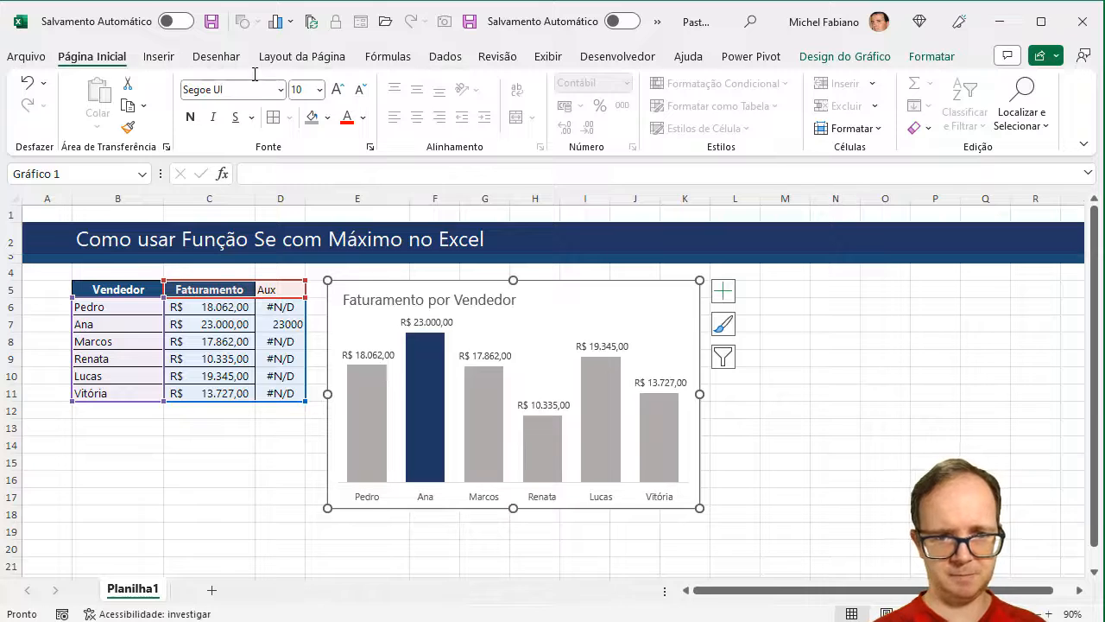
left_click(467, 301)
left_click(811, 369)
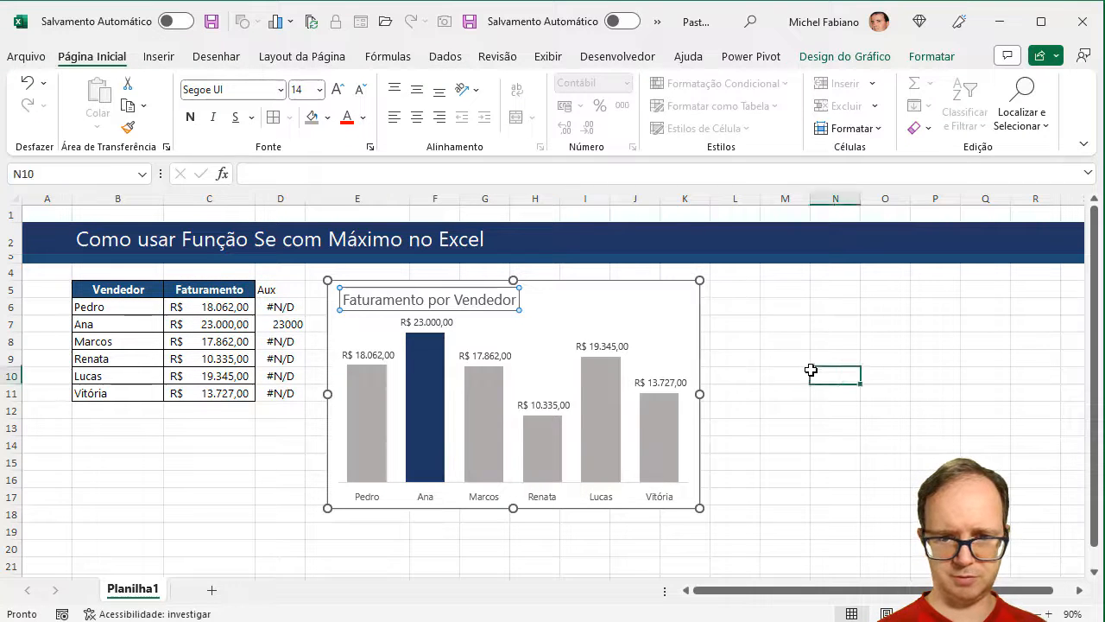
- Set all chart text to a near-black theme color and bold, leaving the data labels above the columns non-bold
left_click(621, 283)
left_click(364, 118)
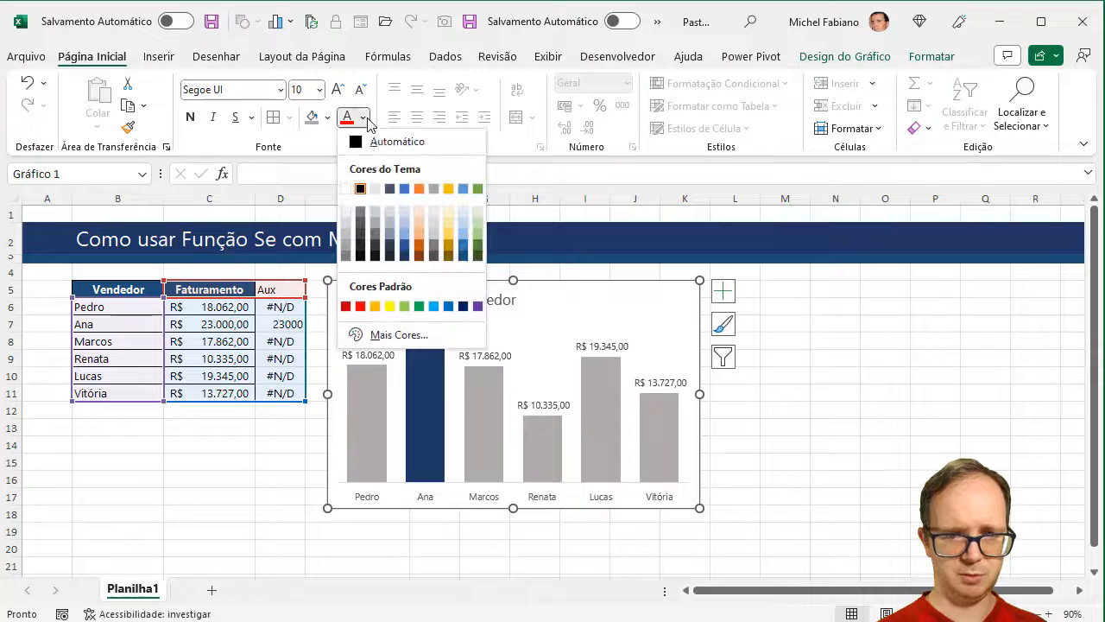
left_click(360, 248)
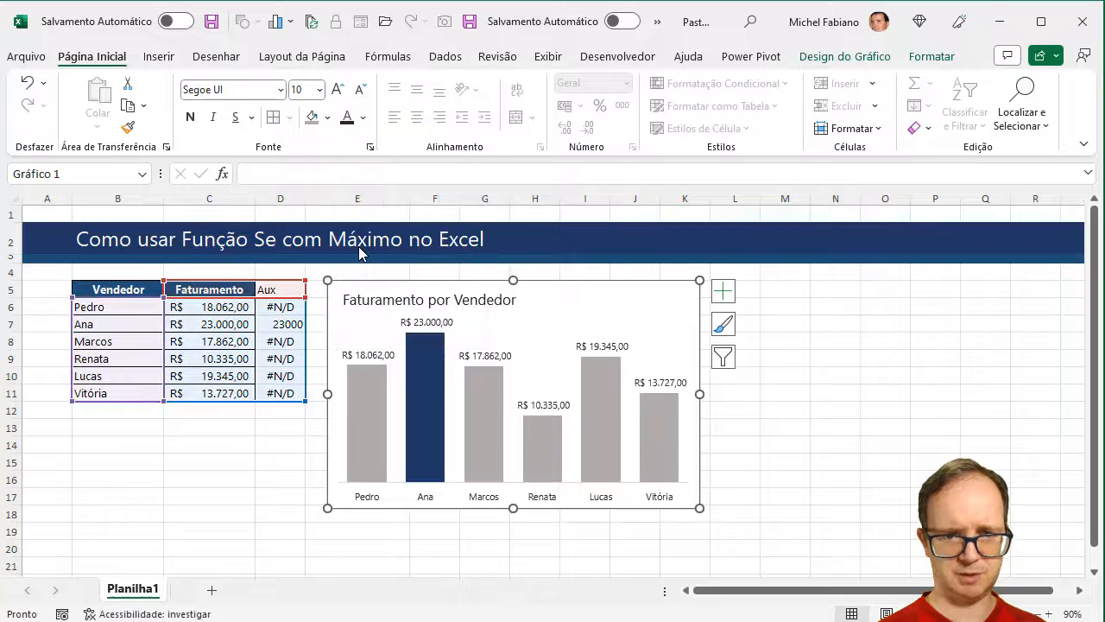
left_click(193, 115)
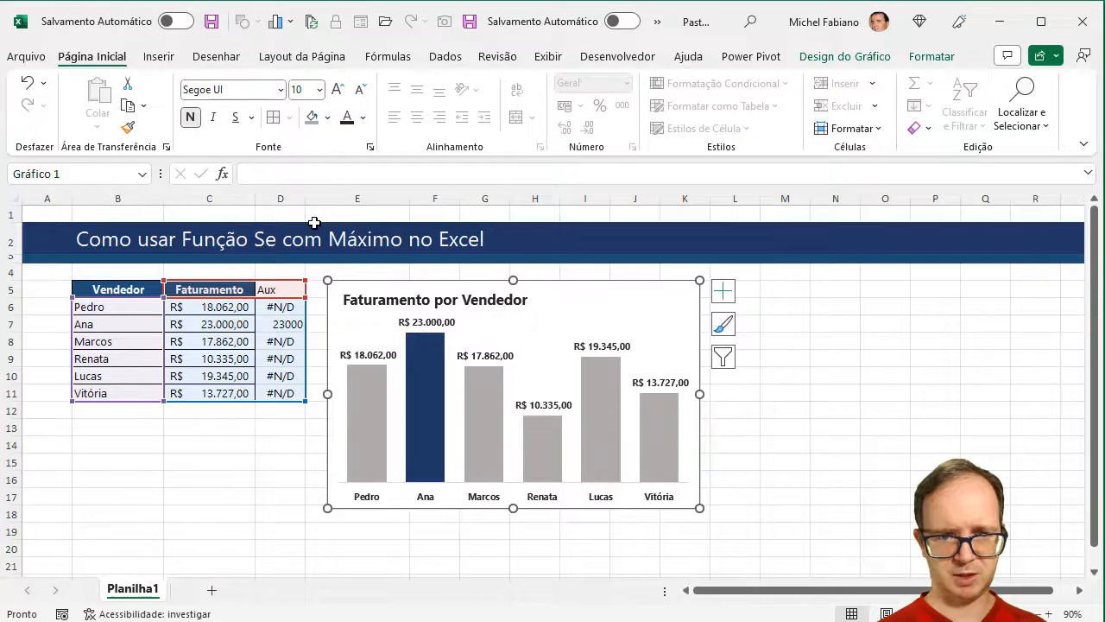
left_click(455, 325)
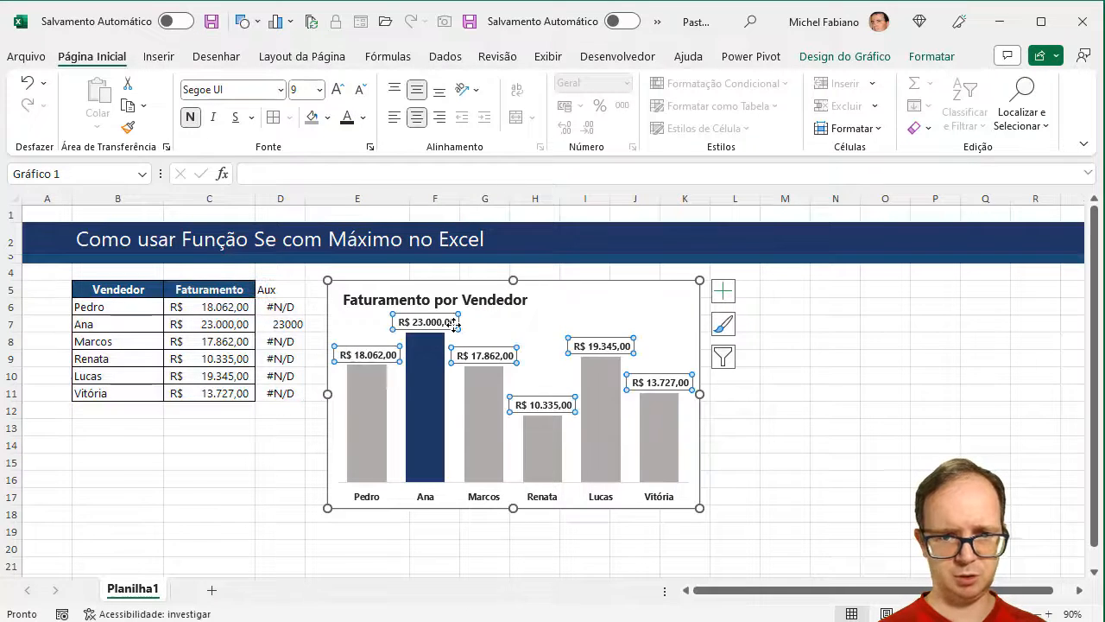
left_click(191, 118)
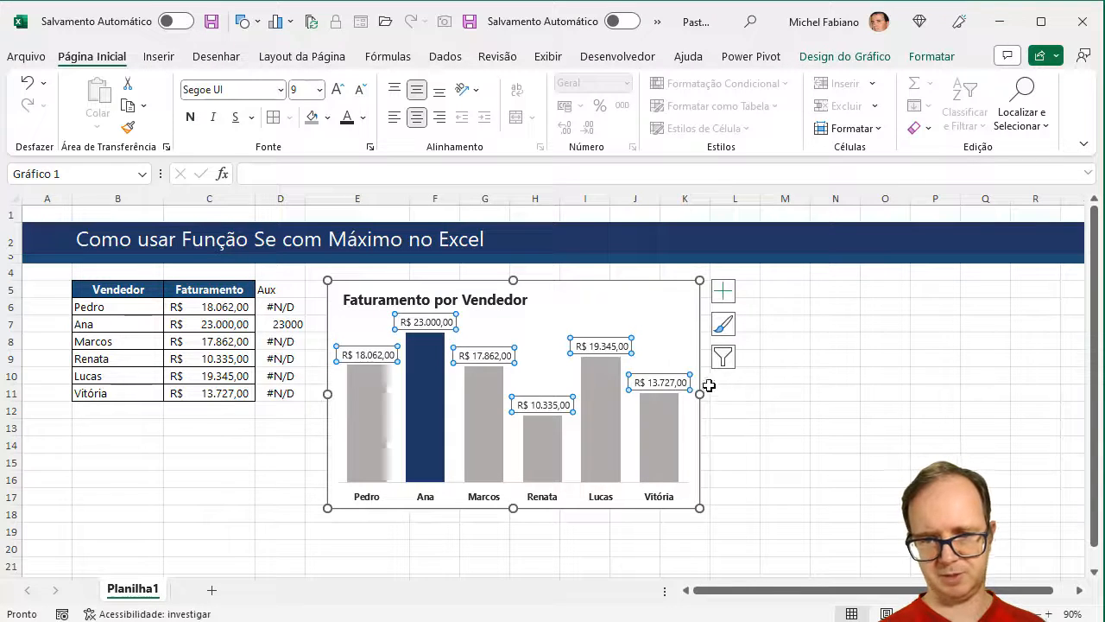
- Resize the chart to about 15 cm wide and 6.9 cm high and fill its background with the lightest theme gray
left_click_drag(701, 394, 766, 394)
left_click_drag(547, 509, 544, 481)
left_click(327, 118)
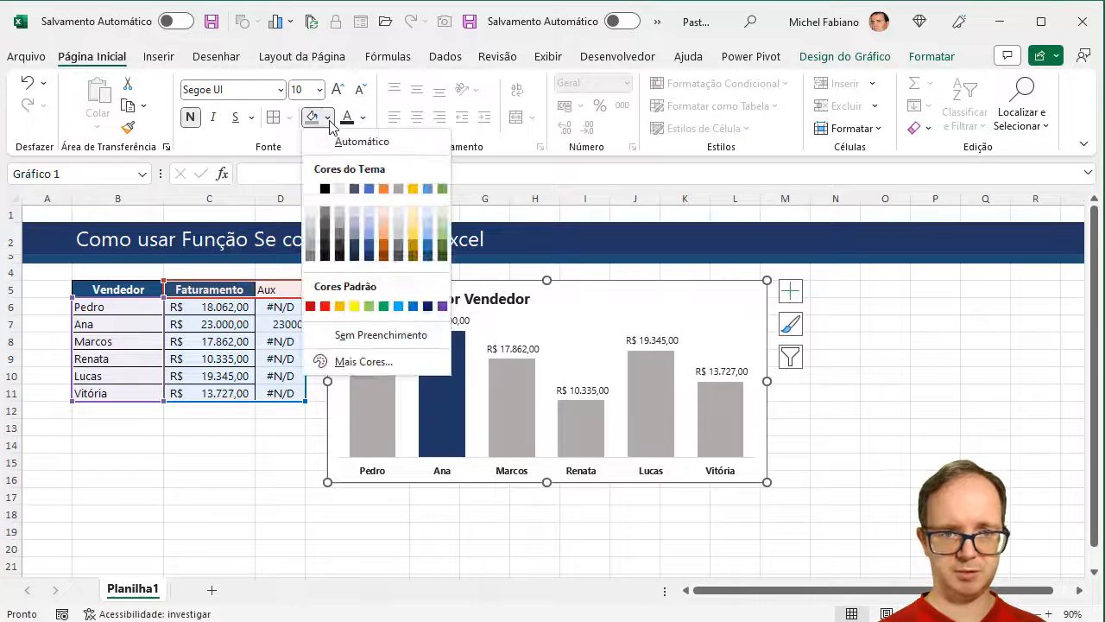
left_click(311, 214)
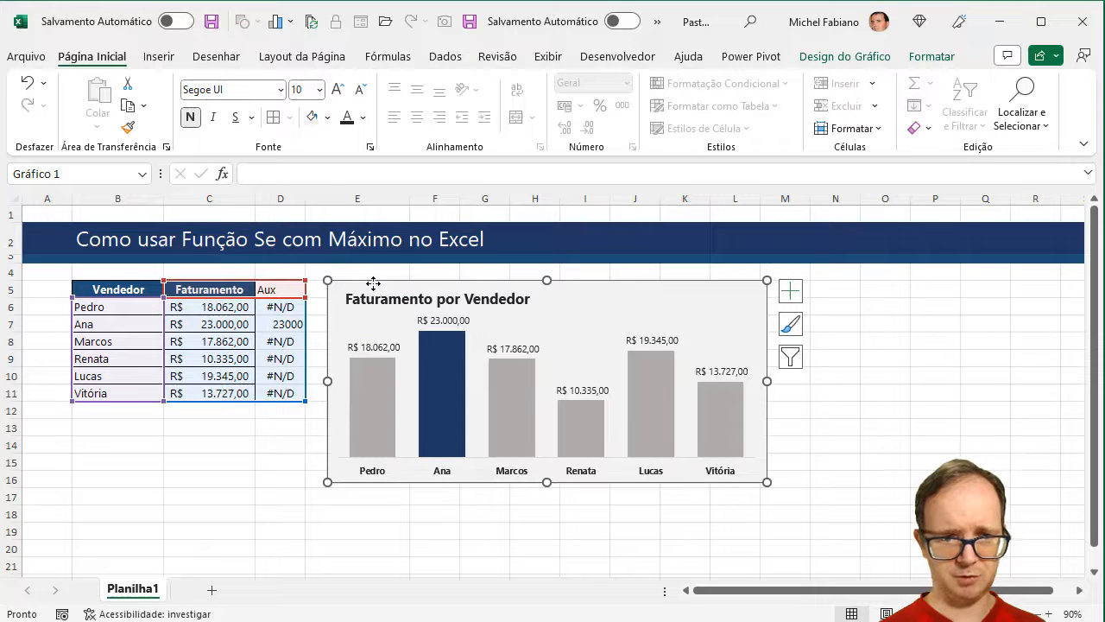
left_click(327, 117)
left_click(310, 214)
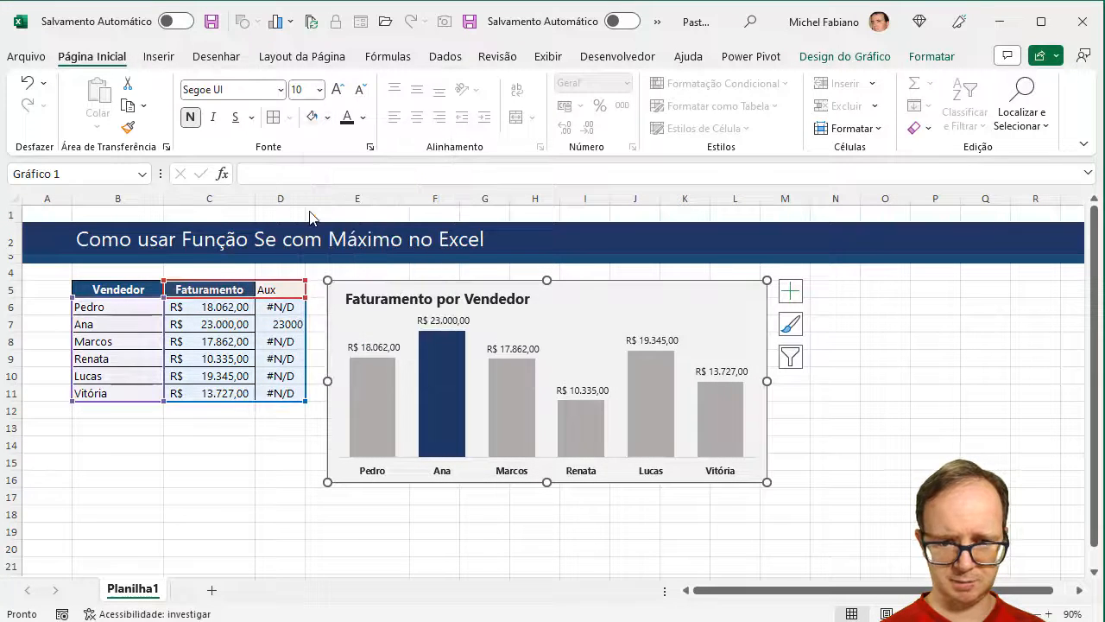
left_click(938, 425)
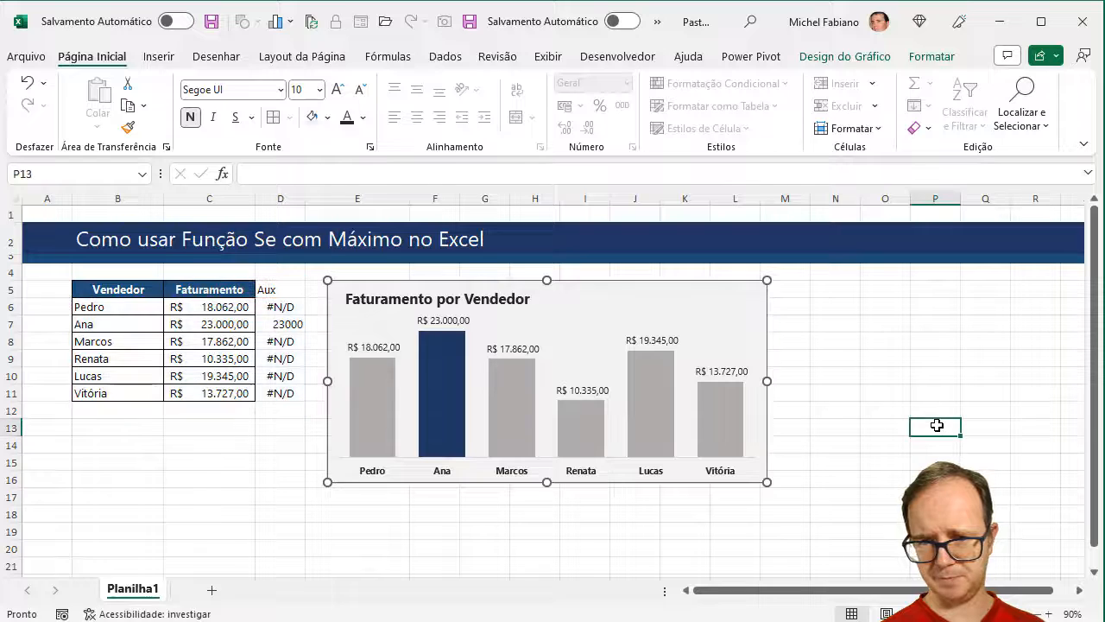
- Apply an outer shadow effect to the chart area
left_click(726, 279)
left_click(931, 56)
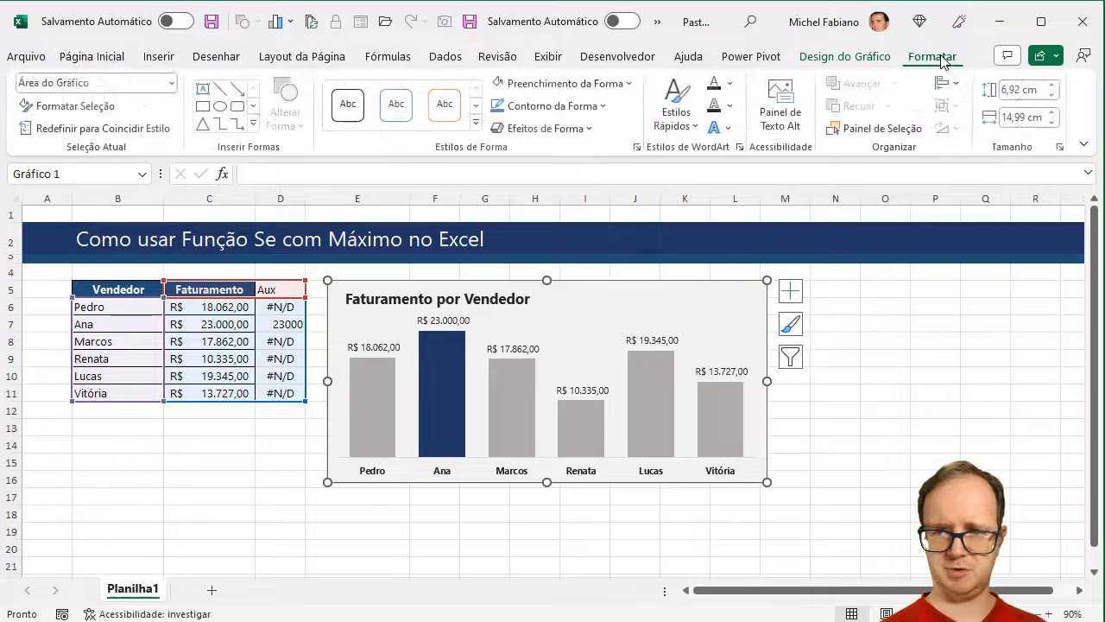
left_click(594, 131)
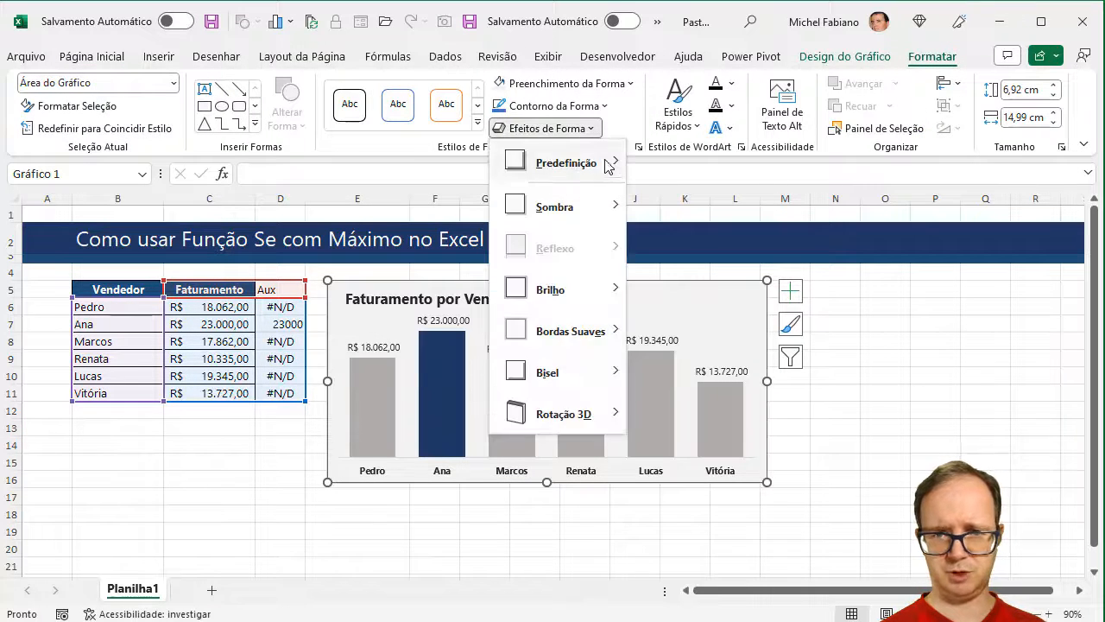
mouse_move(618, 216)
left_click(699, 217)
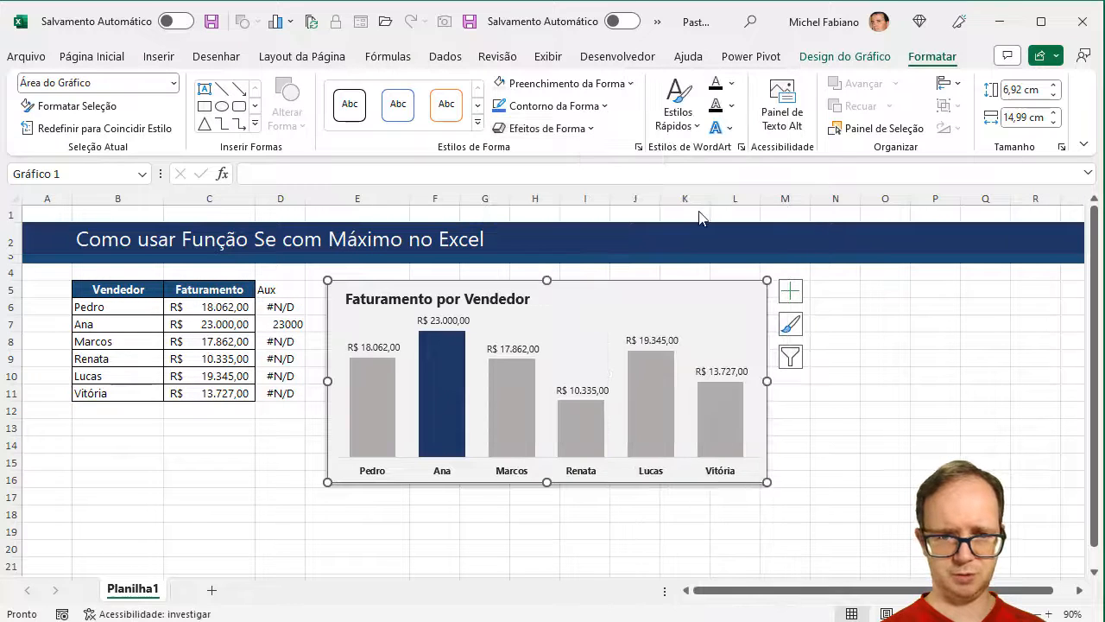
- Turn off the worksheet gridlines
left_click(547, 57)
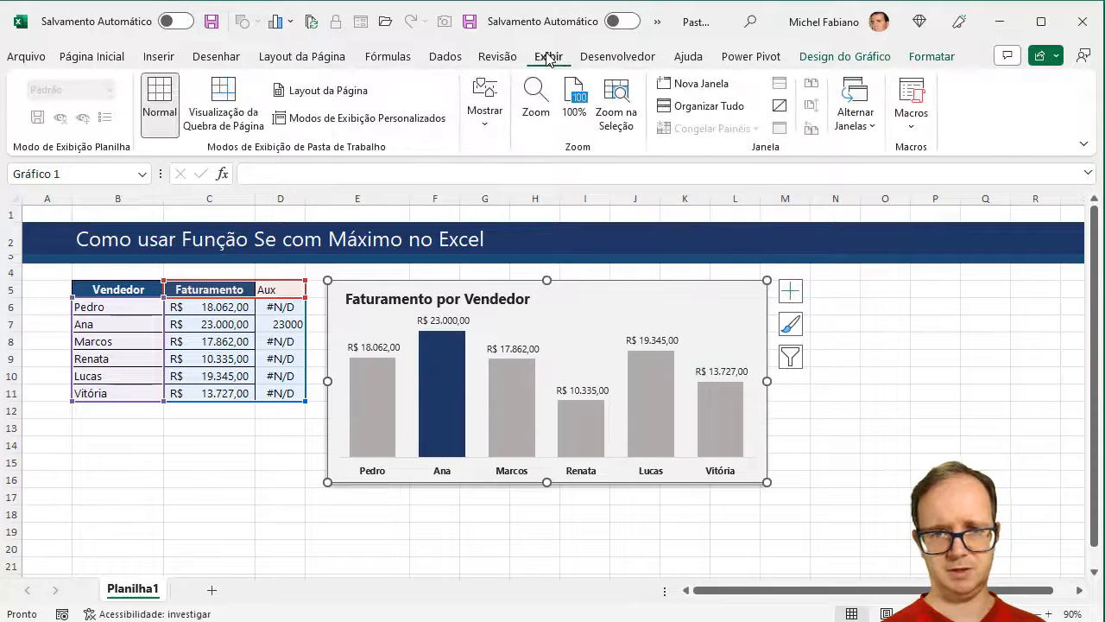
left_click(482, 127)
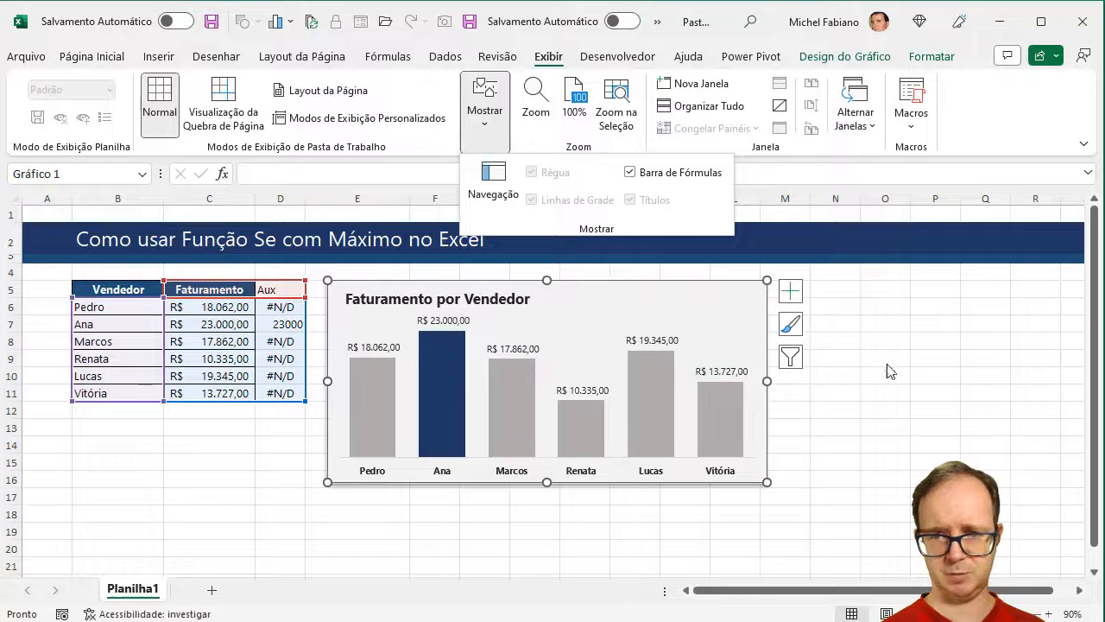
left_click(887, 362)
left_click(483, 112)
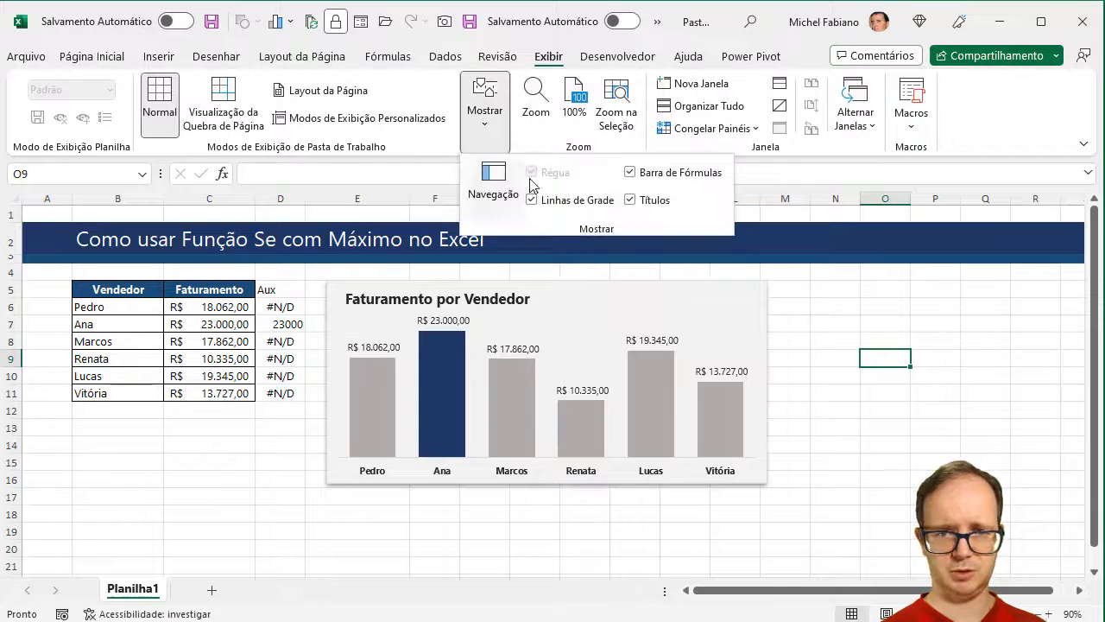
left_click(550, 201)
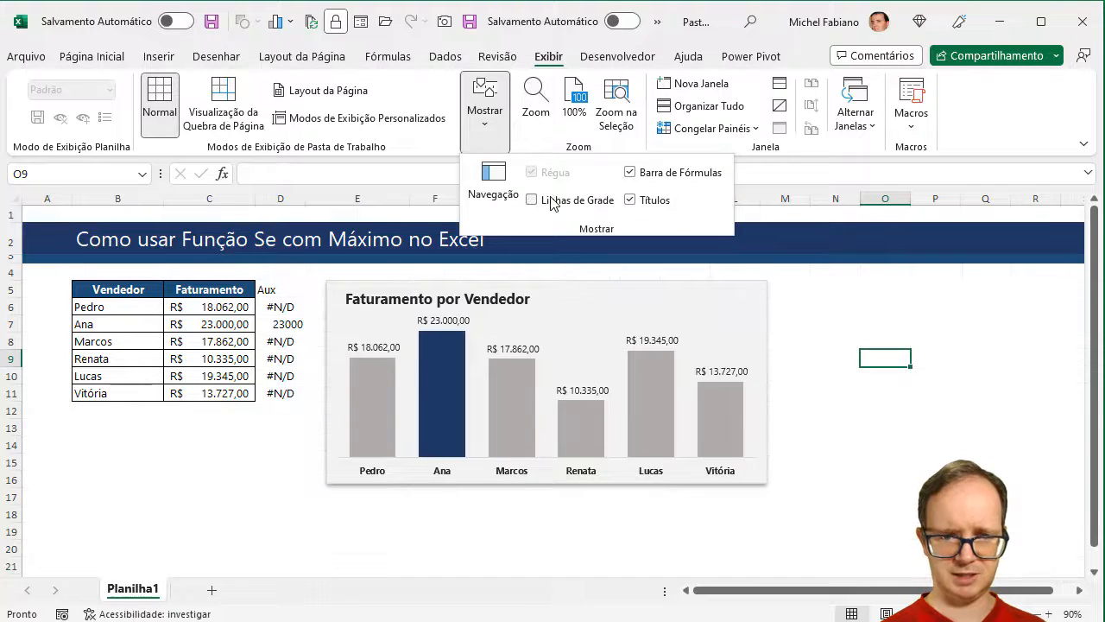
left_click(271, 450)
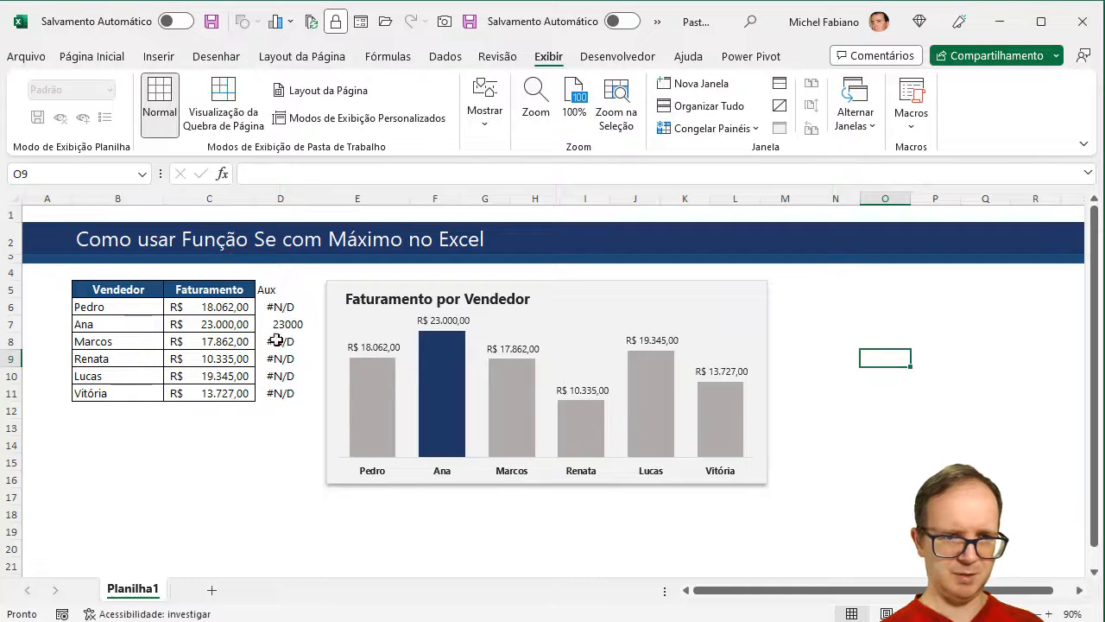
- Try hiding the auxiliary column D and undo it
left_click(279, 196)
right_click(281, 198)
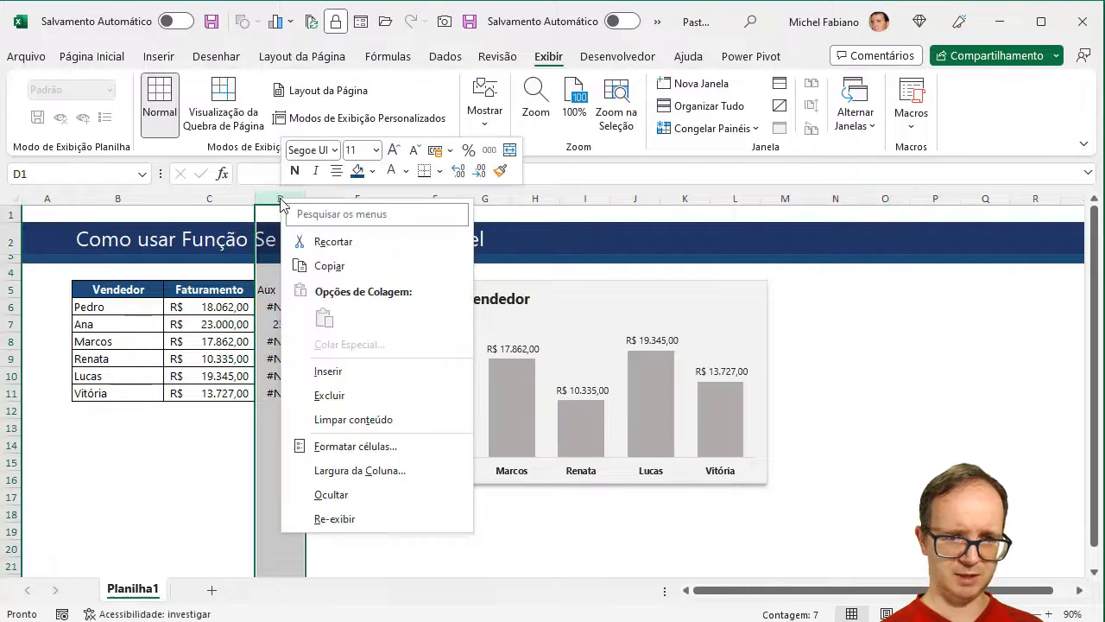
left_click(331, 494)
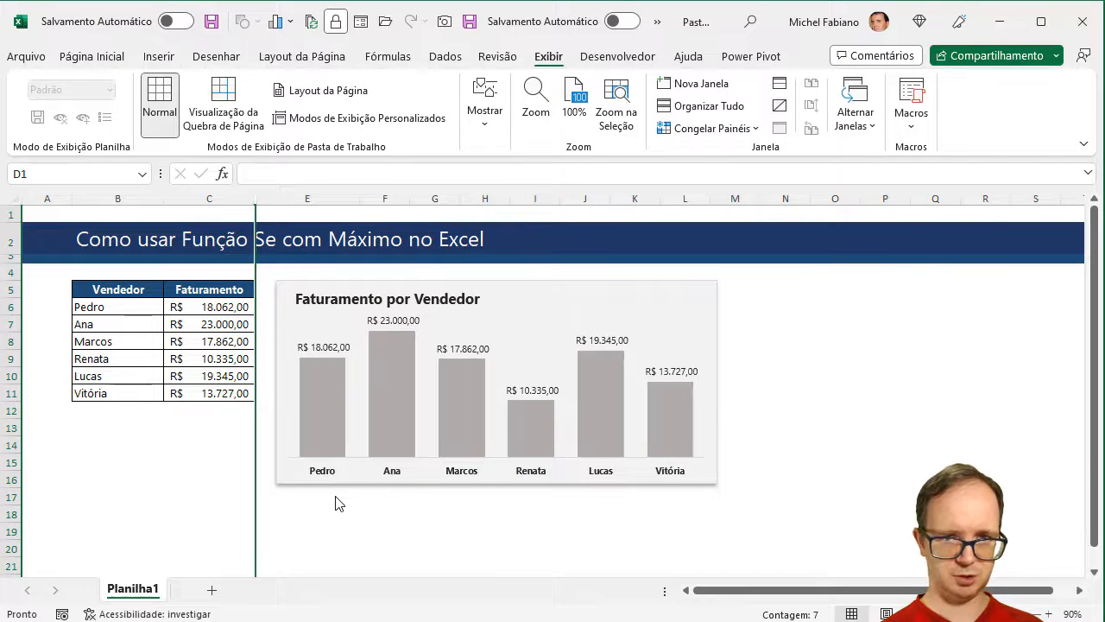
key("ctrl+z")
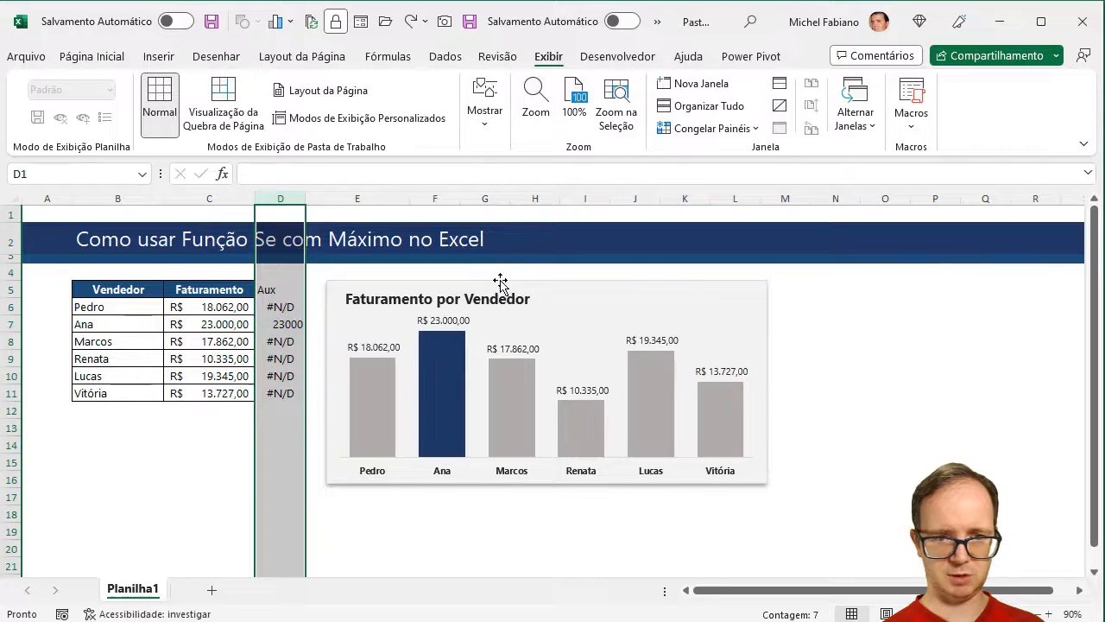
- Move the chart further away from the table and apply the custom number format ;;; to the whole column D
left_click_drag(500, 282, 578, 301)
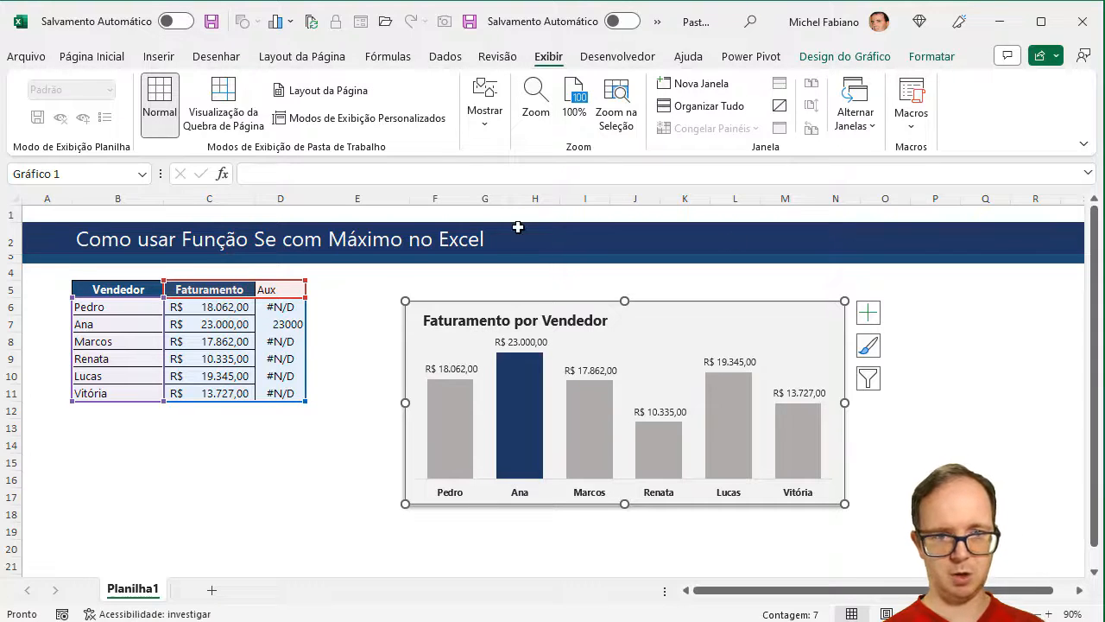
left_click(278, 196)
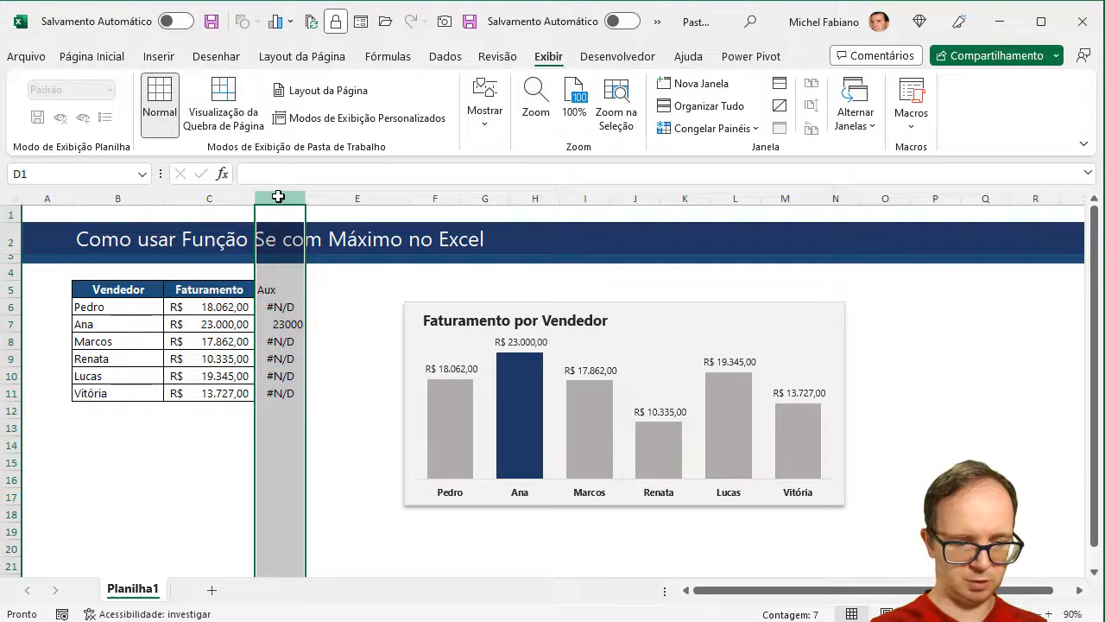
key("ctrl+1")
left_click(254, 300)
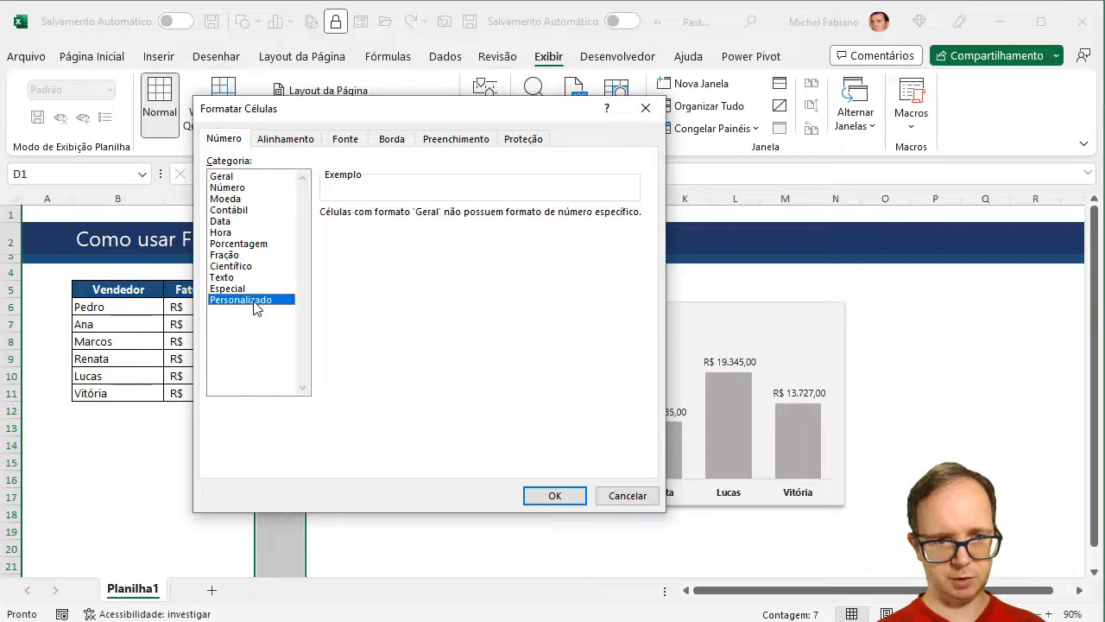
left_click_drag(414, 227, 307, 218)
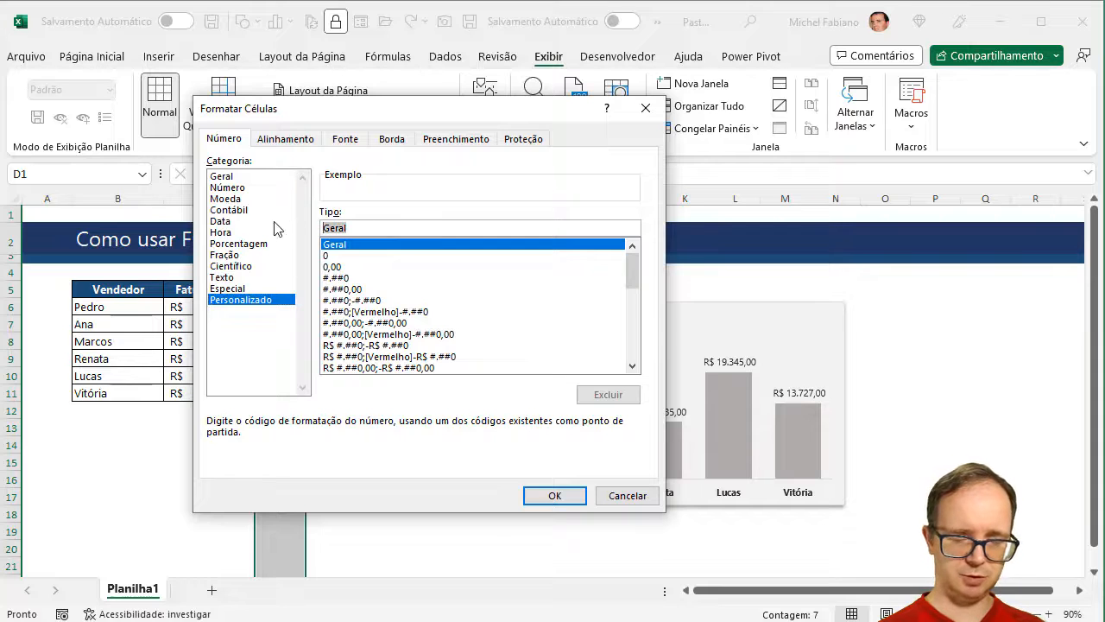
type(";;;")
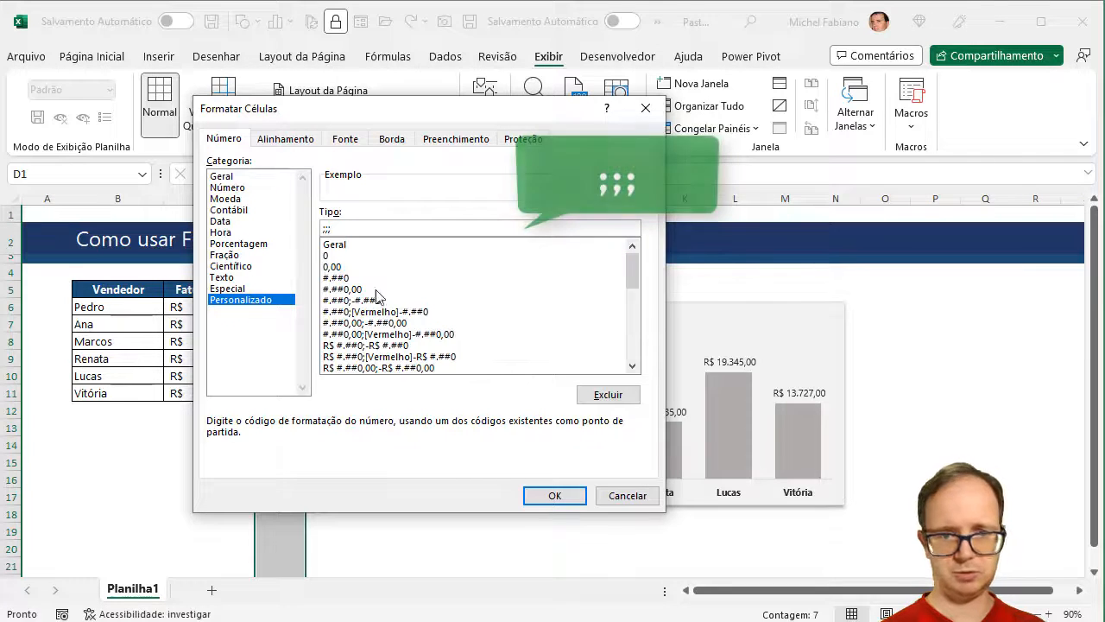
left_click(560, 494)
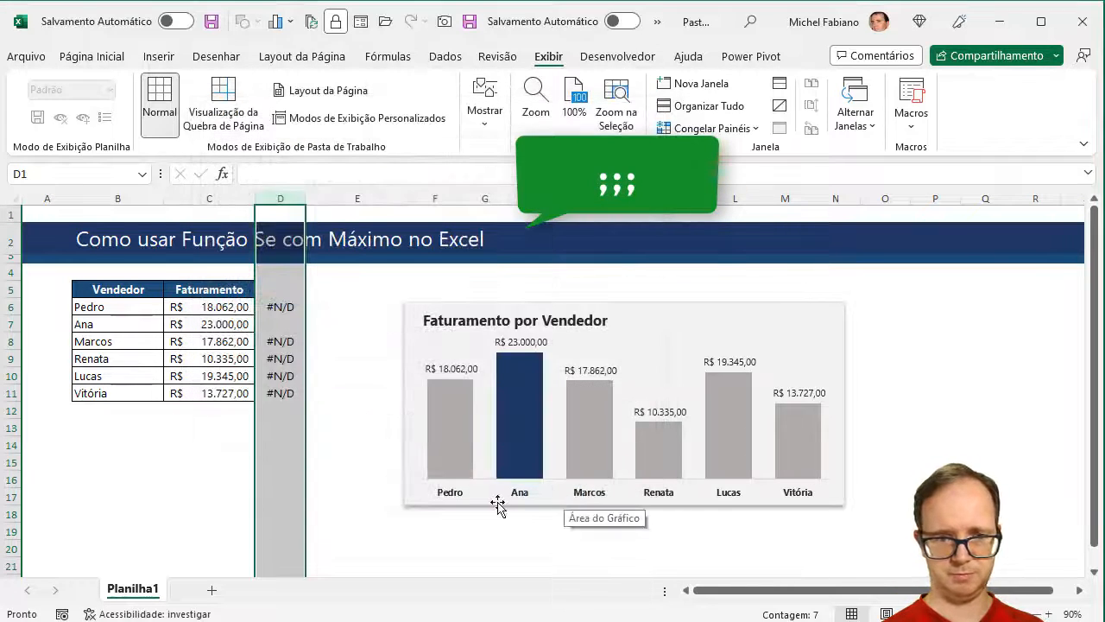
- Wrap the formula in D6 in SEERRO with an empty-text fallback: =SEERRO(SE(C6=MÁXIMO($C$6:$C$11);C6;NÃO.DISP());"")
left_click(286, 292)
left_click(283, 309)
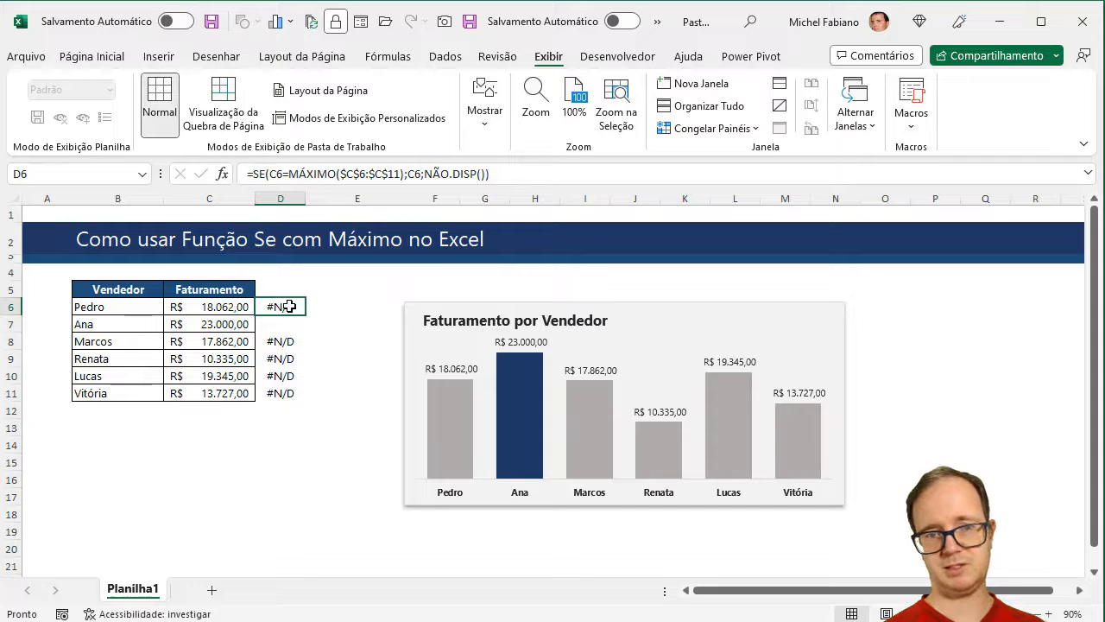
left_click(255, 175)
type("seer")
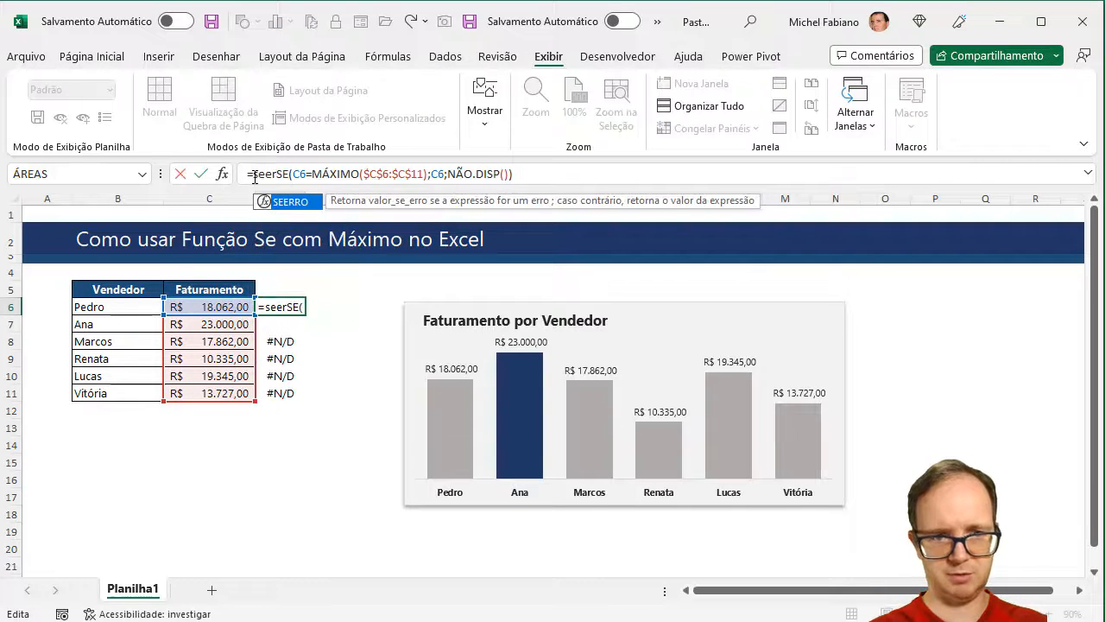
double_click(288, 202)
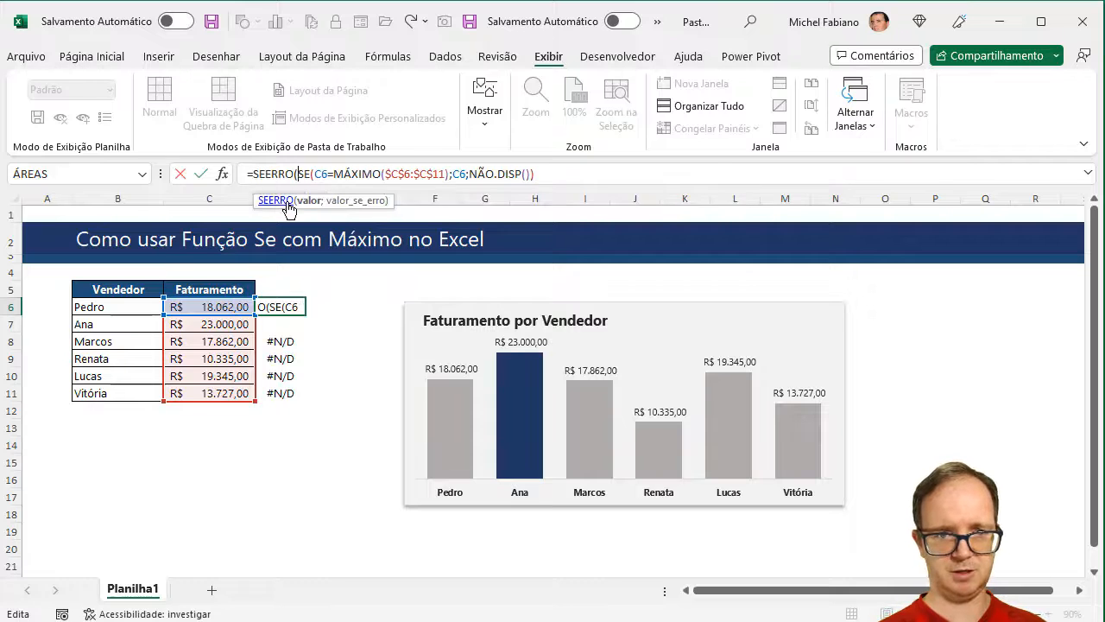
type(";\"")
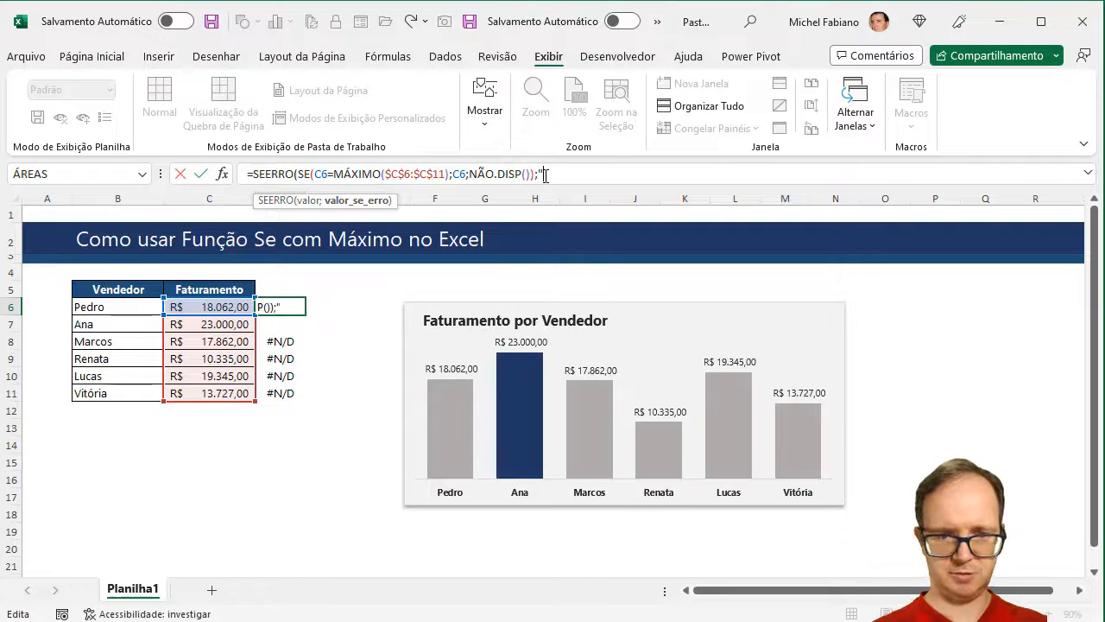
type("\")")
key("Return")
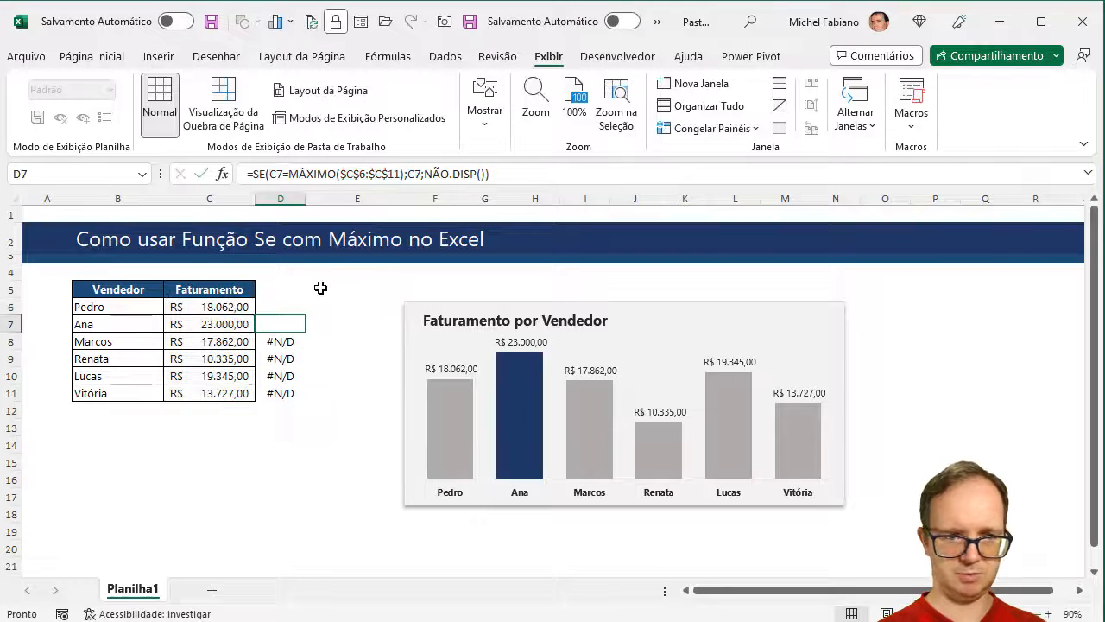
- Fill the SEERRO formula from D6 down through D11 and check the formula in D6
left_click(291, 298)
double_click(305, 315)
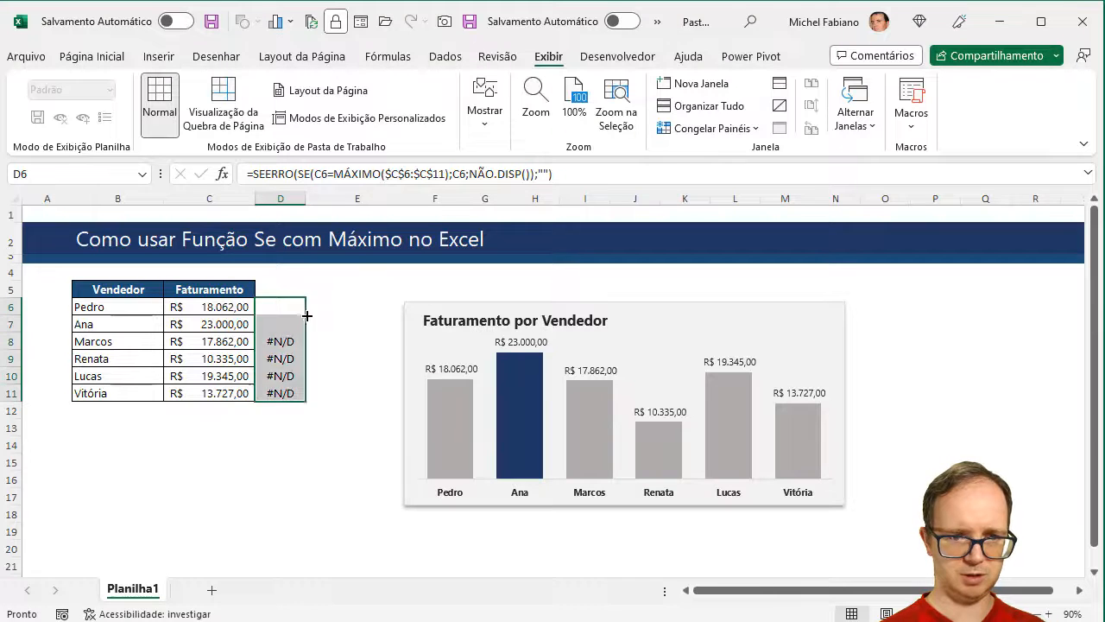
left_click(237, 484)
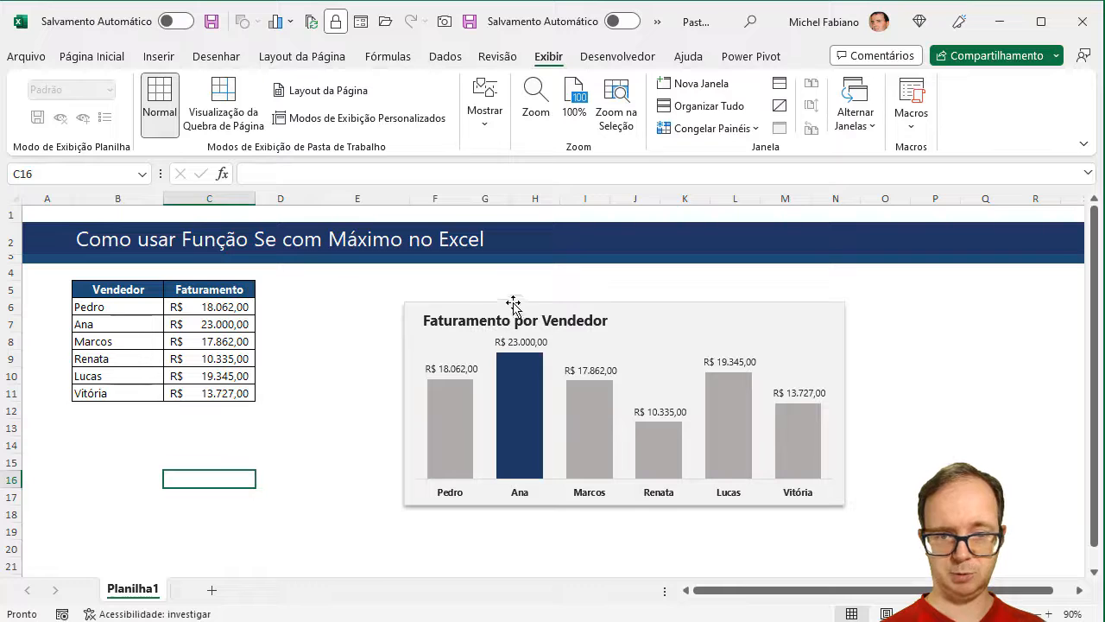
left_click(278, 304)
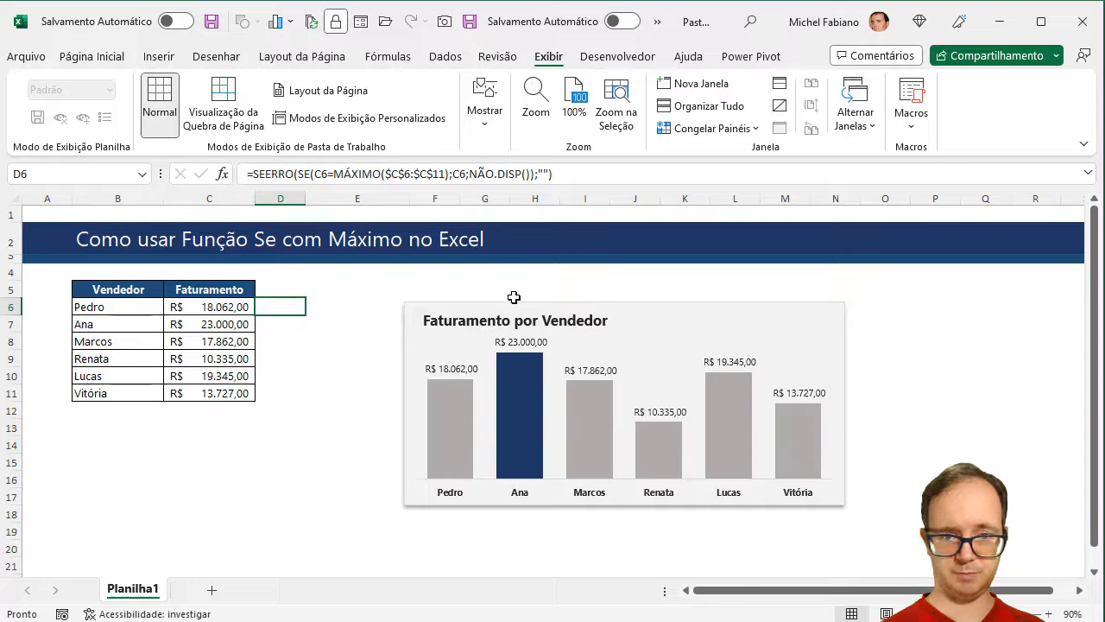
- Move the chart back near the table, level with row 5, and narrow auxiliary column D to a sliver without hiding it
left_click(514, 301)
left_click_drag(513, 301, 423, 275)
left_click_drag(306, 197, 256, 198)
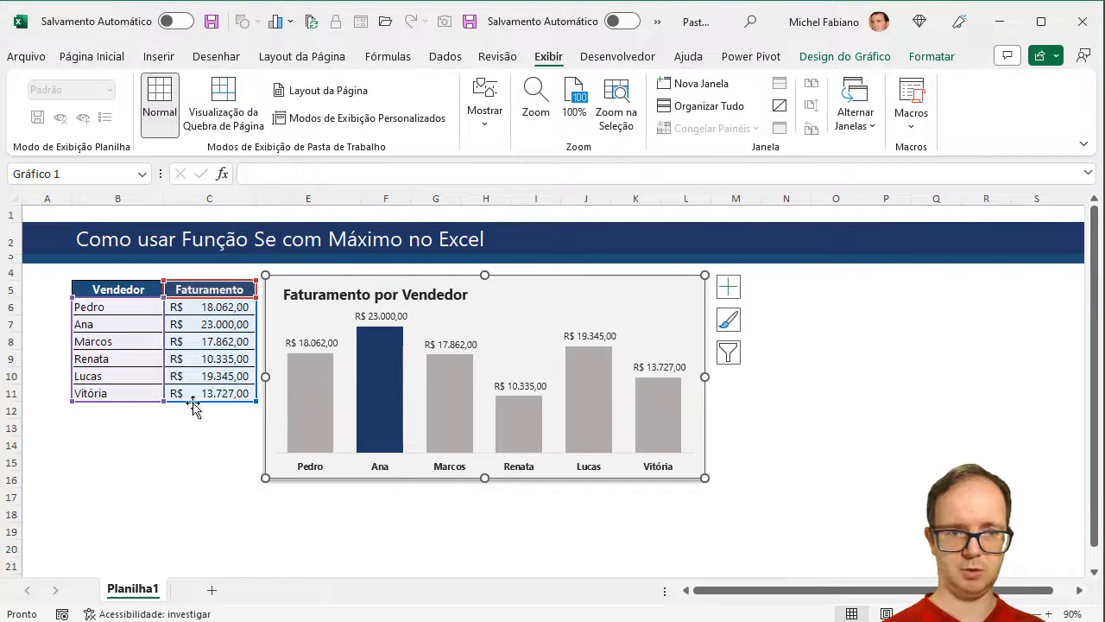
left_click(186, 475)
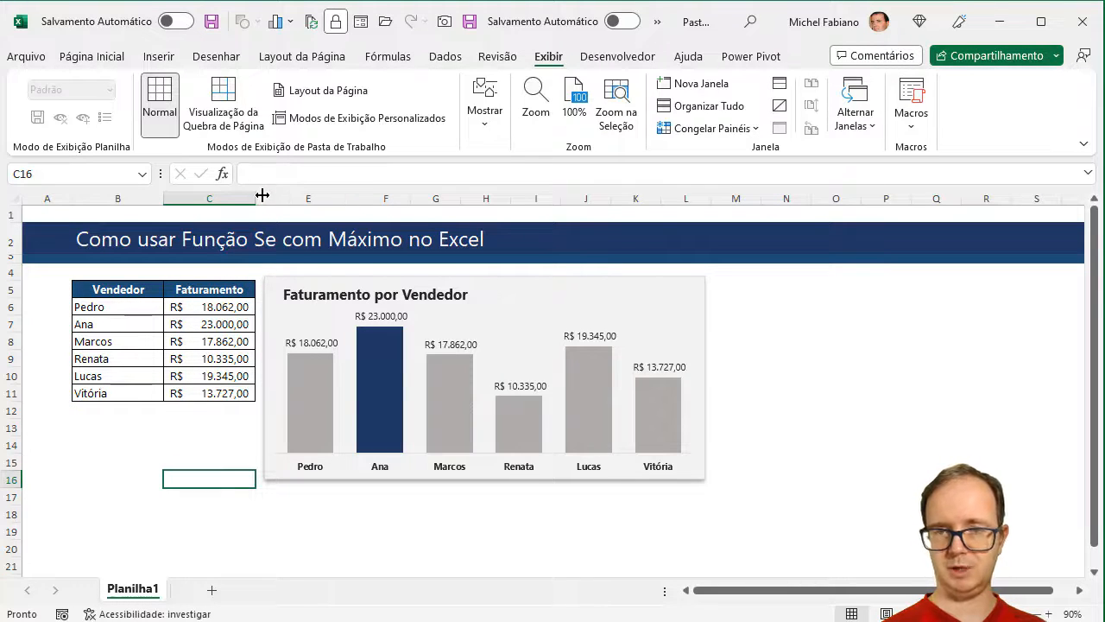
- Change Marcos's Faturamento in cell C8 to 24000 to test the automatic highlighting
left_click(223, 341)
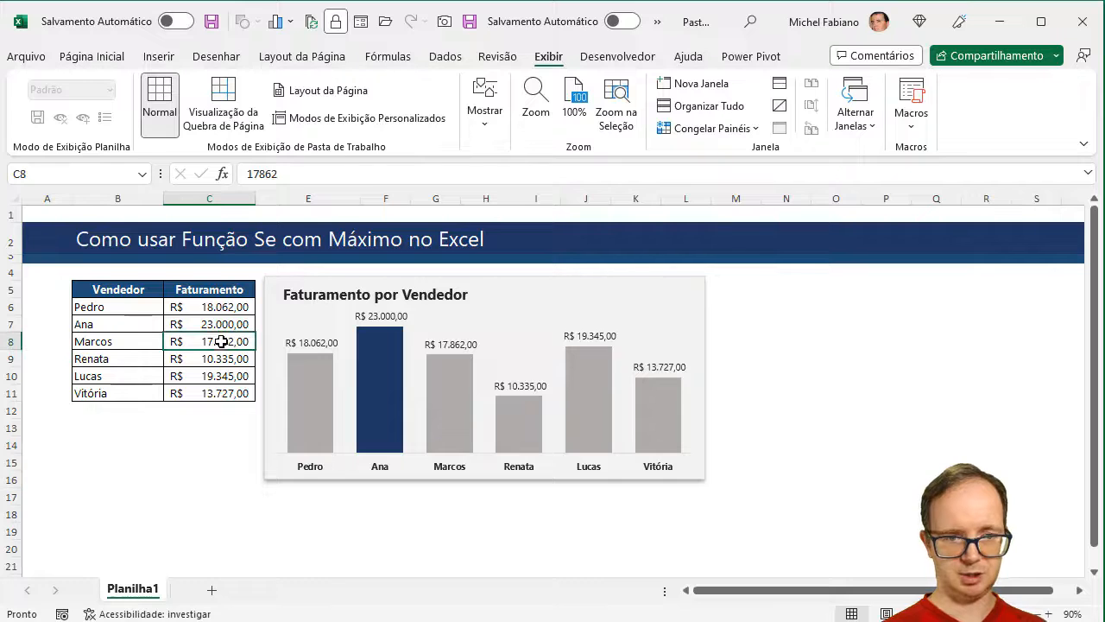
type("24000")
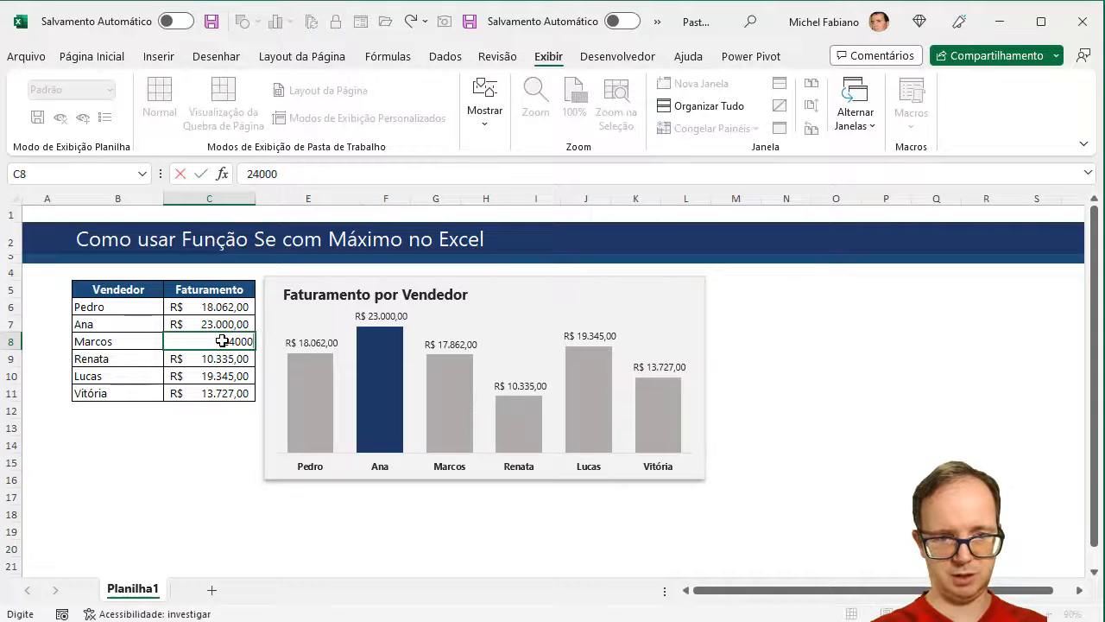
key("Return")
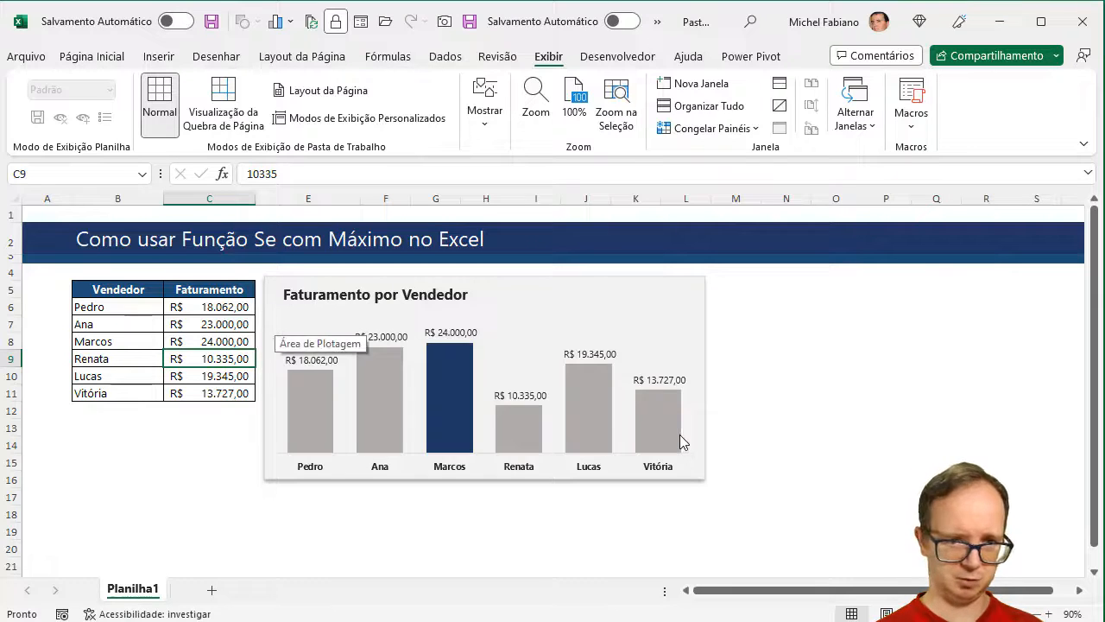
mouse_move(681, 436)
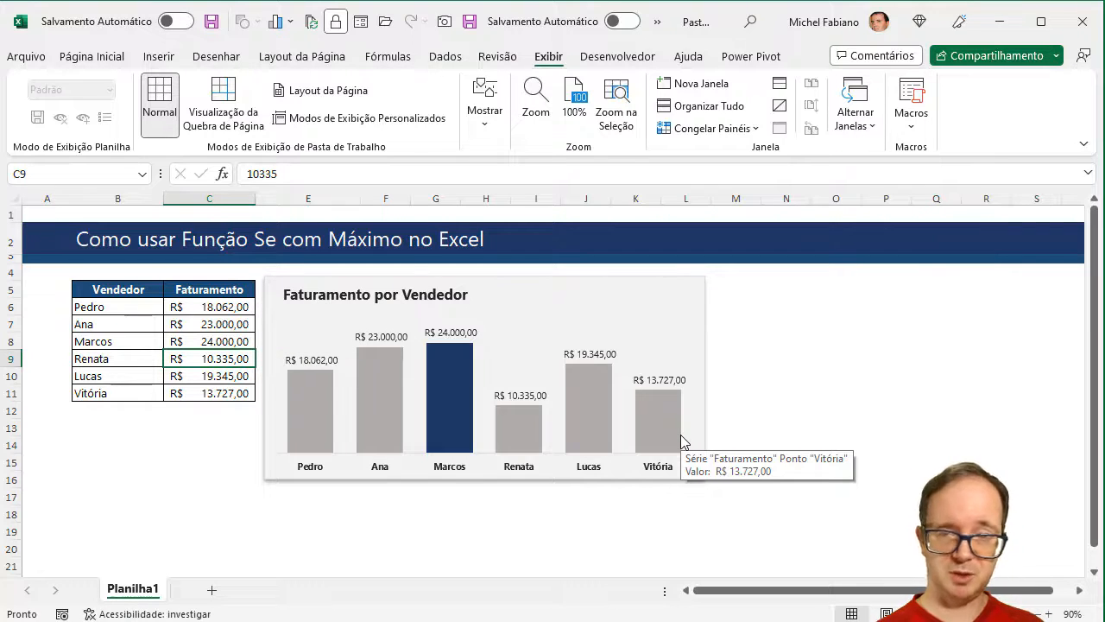